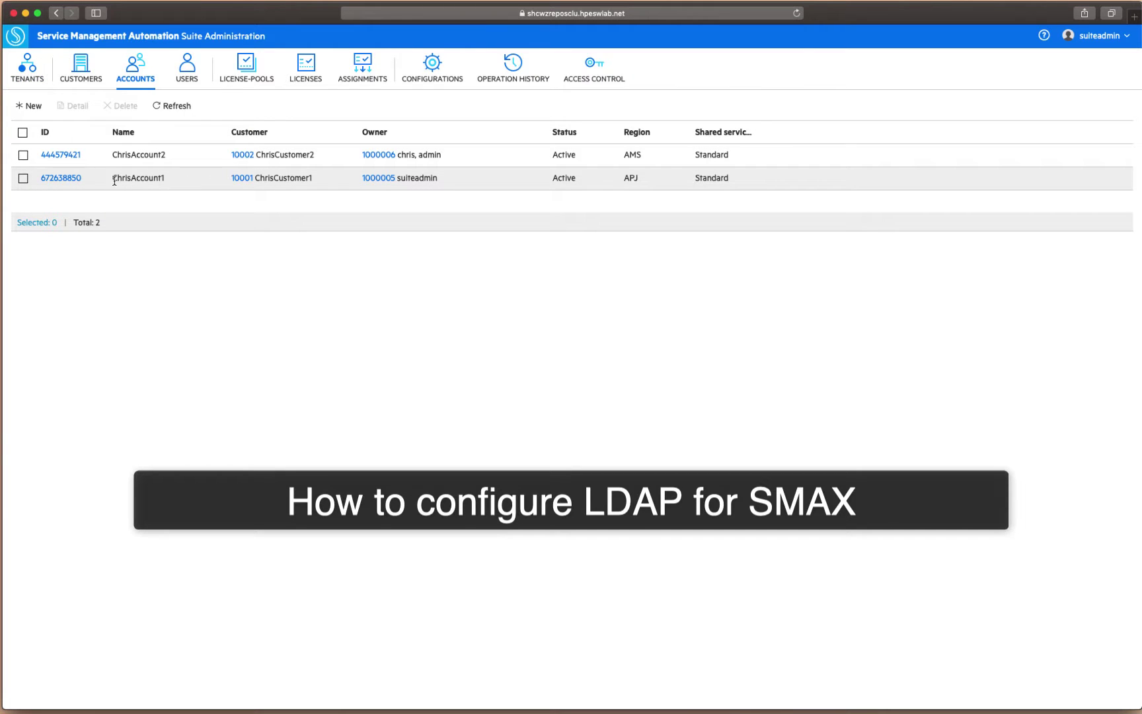
Step: Open the ChrisAccount1 account's detail page from the Accounts list
{"action": "left_click_drag", "start_coordinate": [116, 177], "coordinate": [166, 179]}
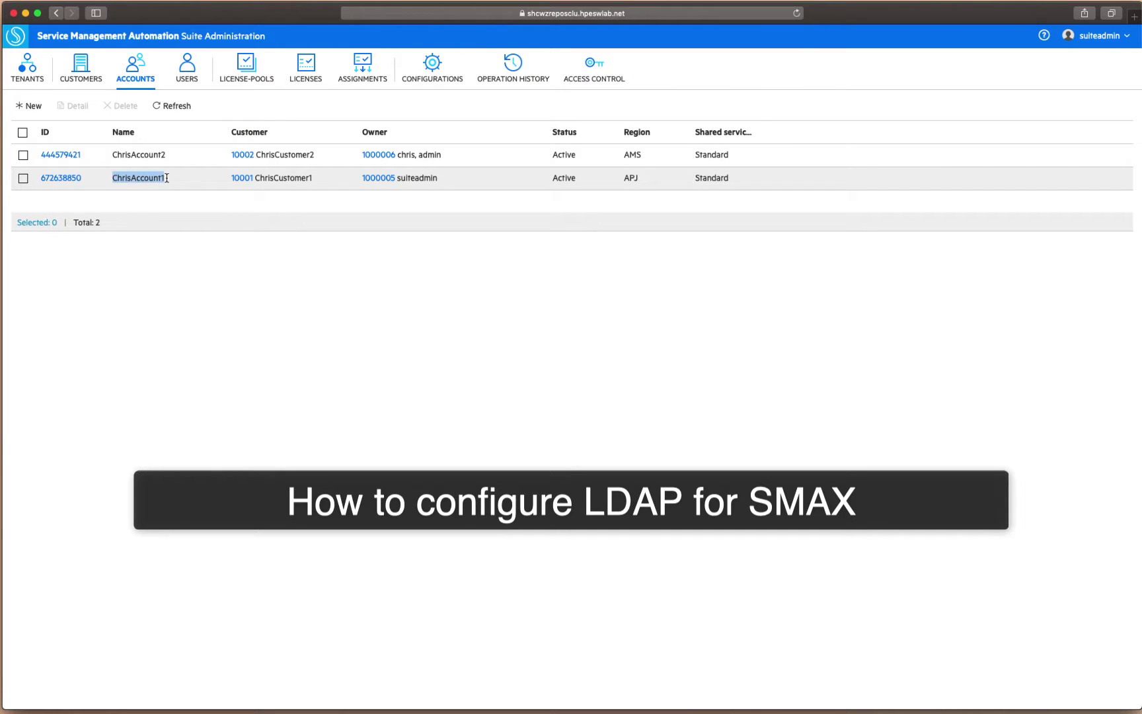
{"action": "left_click", "coordinate": [63, 179]}
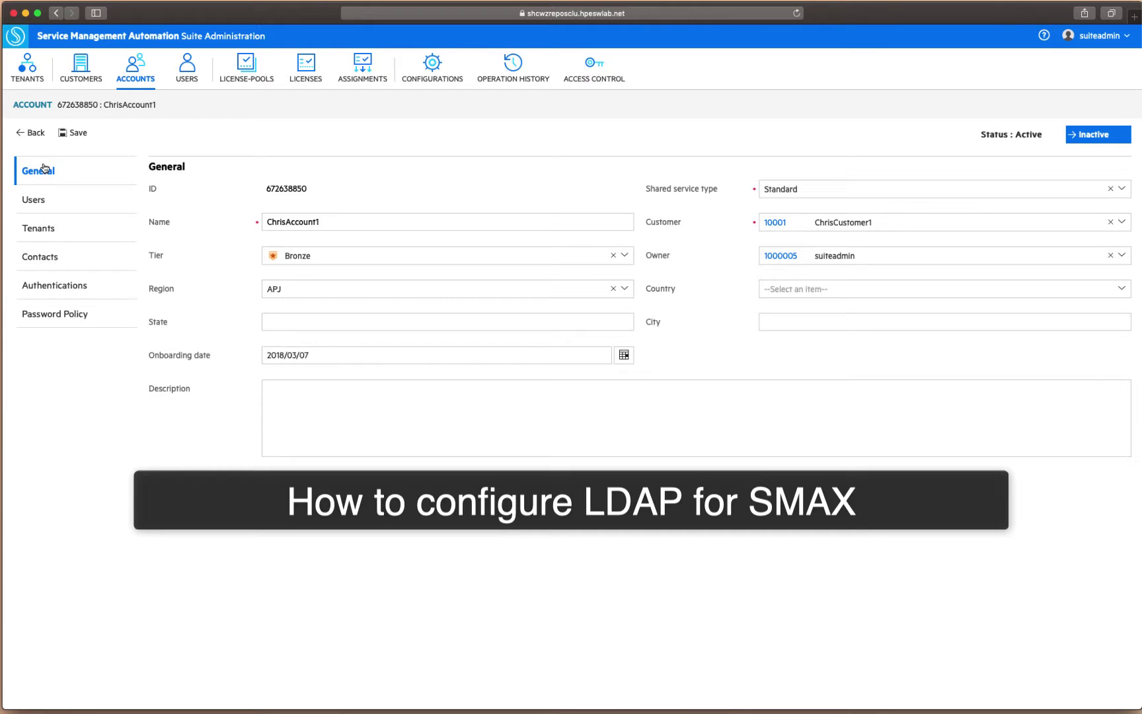
Step: Add a new LDAP configuration authentication to ChrisAccount1, bringing up the empty server settings form
{"action": "left_click", "coordinate": [41, 288]}
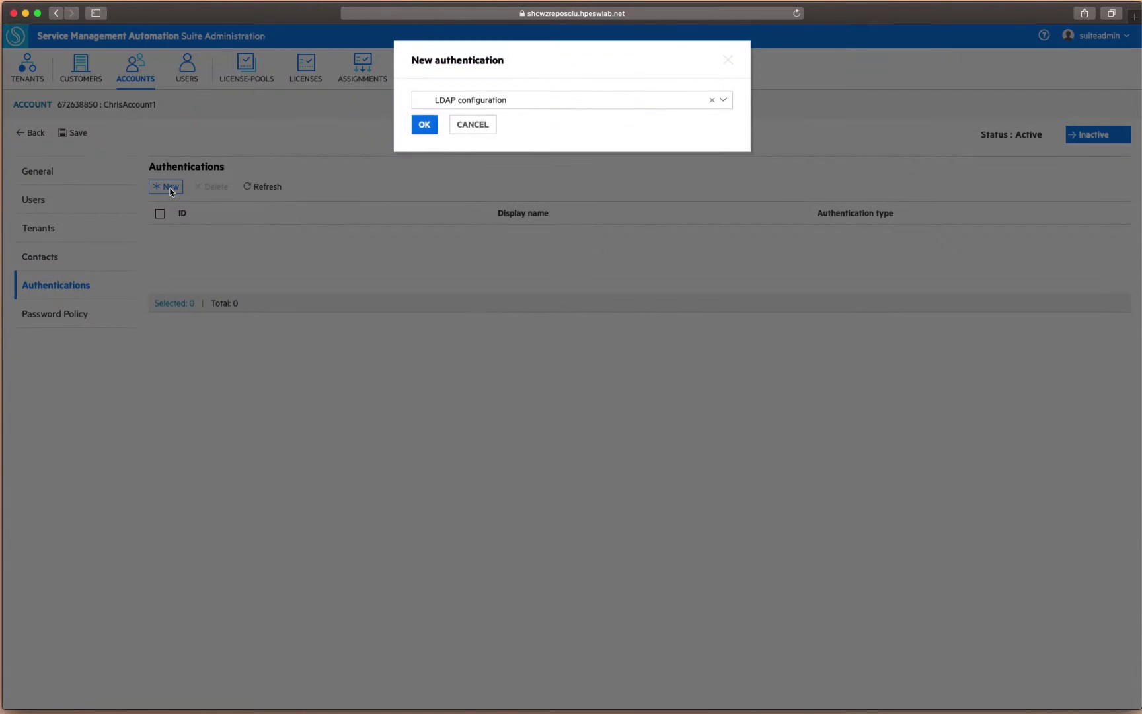
{"action": "left_click", "coordinate": [170, 188]}
{"action": "left_click", "coordinate": [518, 100]}
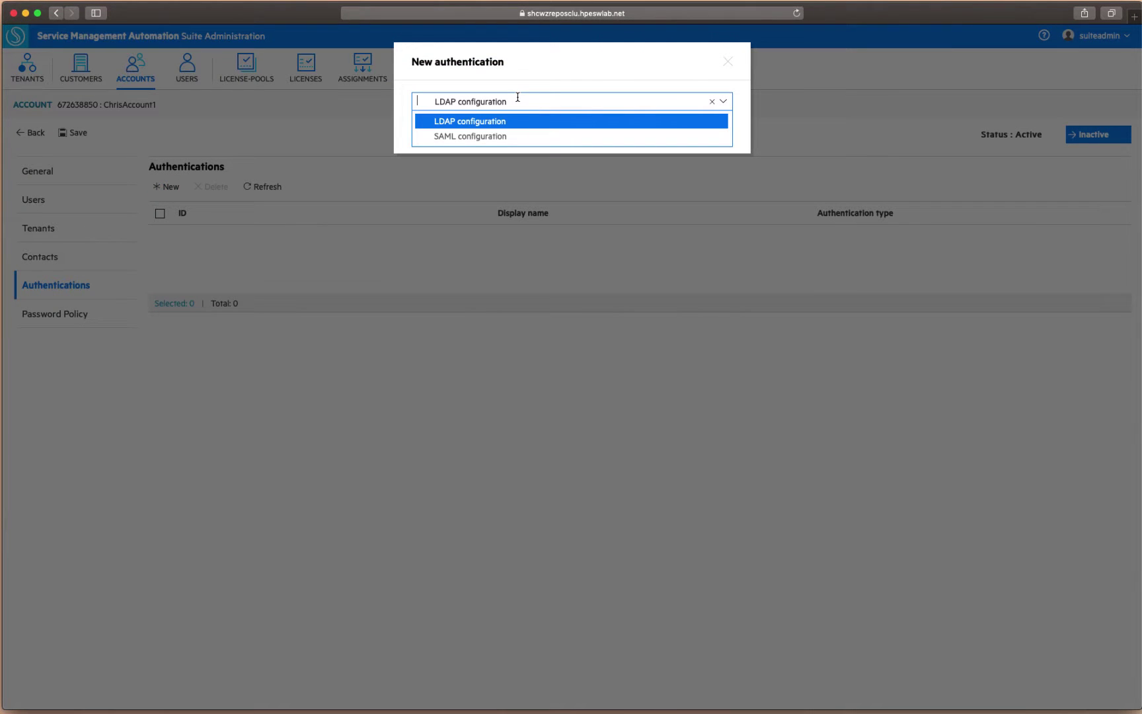
{"action": "left_click", "coordinate": [464, 125]}
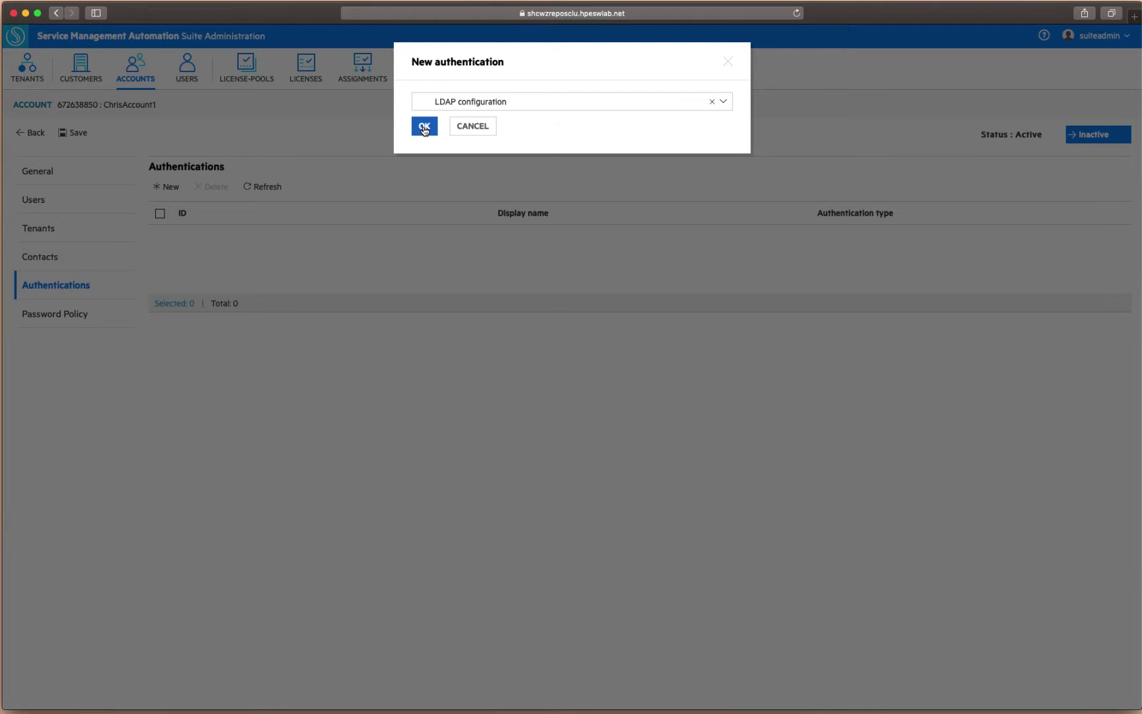
{"action": "left_click", "coordinate": [424, 127]}
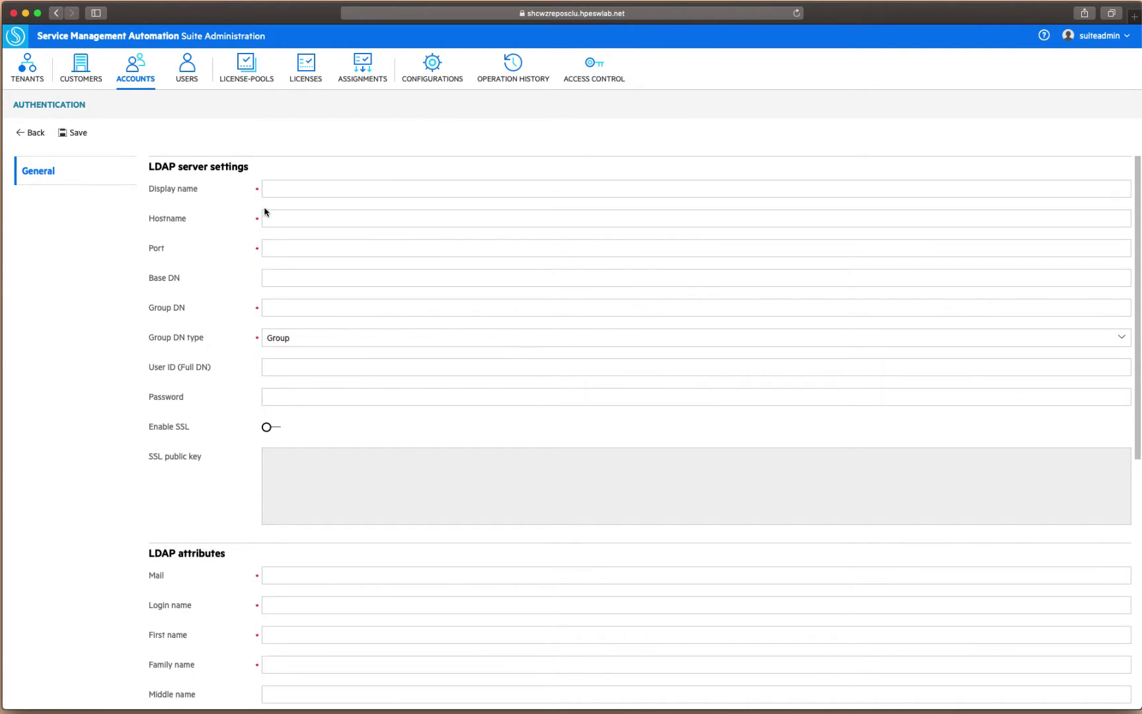
{"action": "triple_click", "coordinate": [152, 191]}
{"action": "left_click_drag", "start_coordinate": [150, 219], "coordinate": [201, 219]}
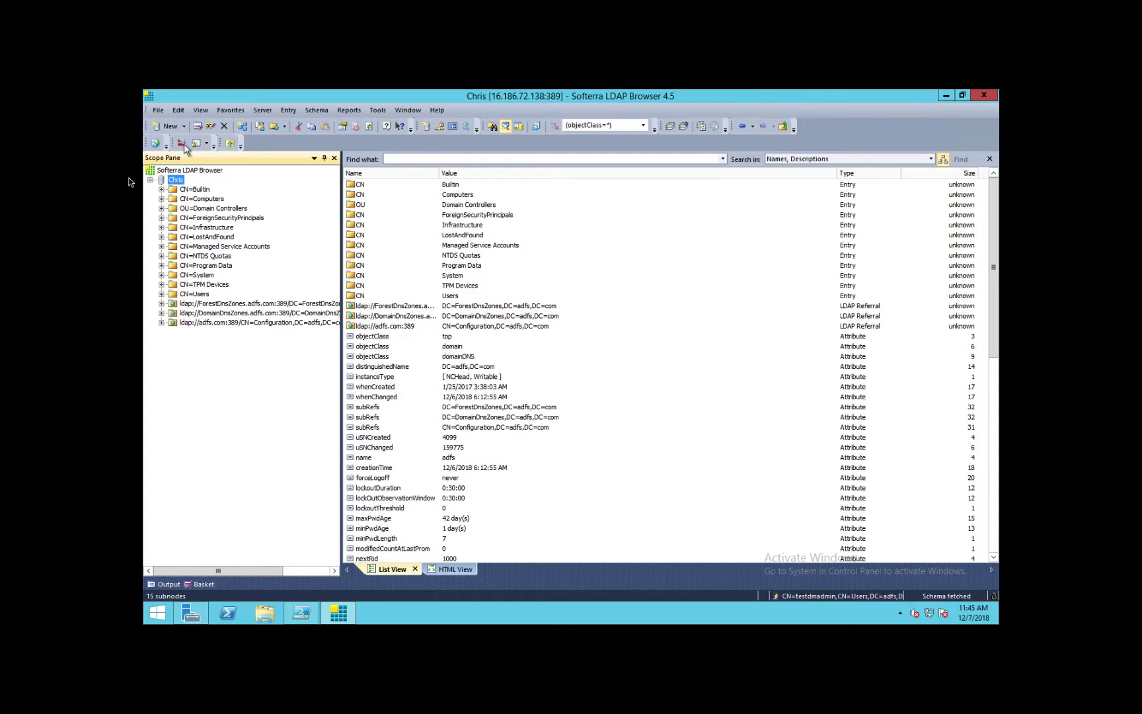
Step: Expand Chris > CN=Users, show the test admin user's attributes and select distinguishedName
{"action": "left_click", "coordinate": [152, 181]}
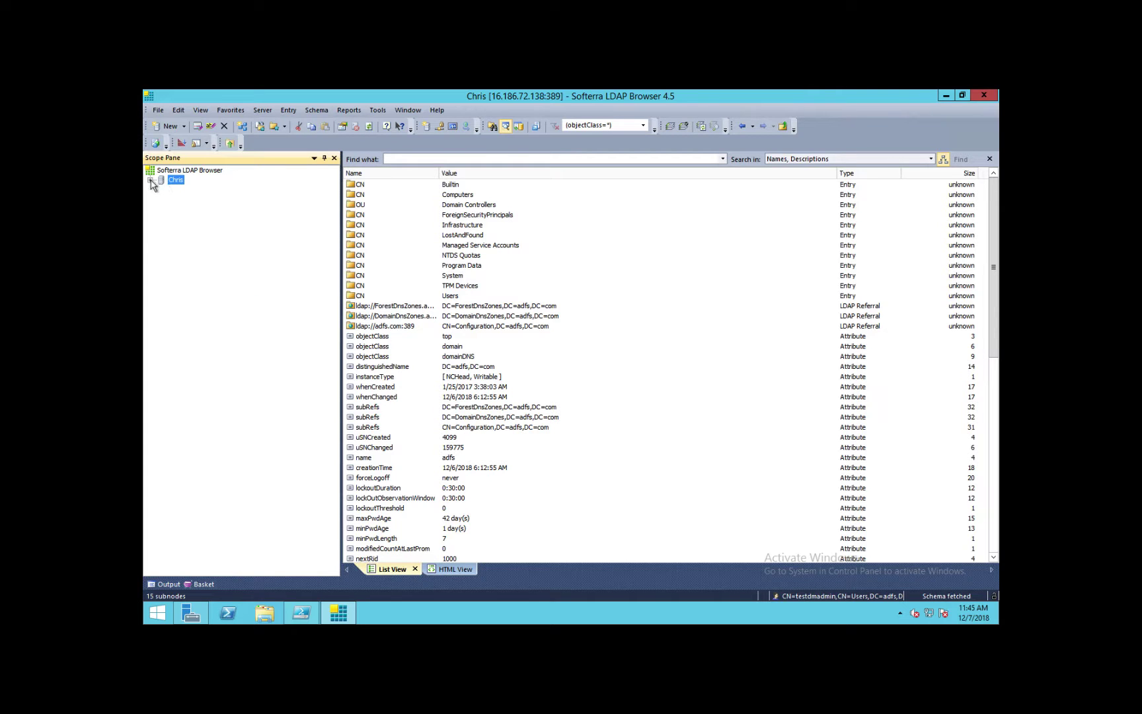
{"action": "left_click", "coordinate": [151, 180]}
{"action": "double_click", "coordinate": [196, 295]}
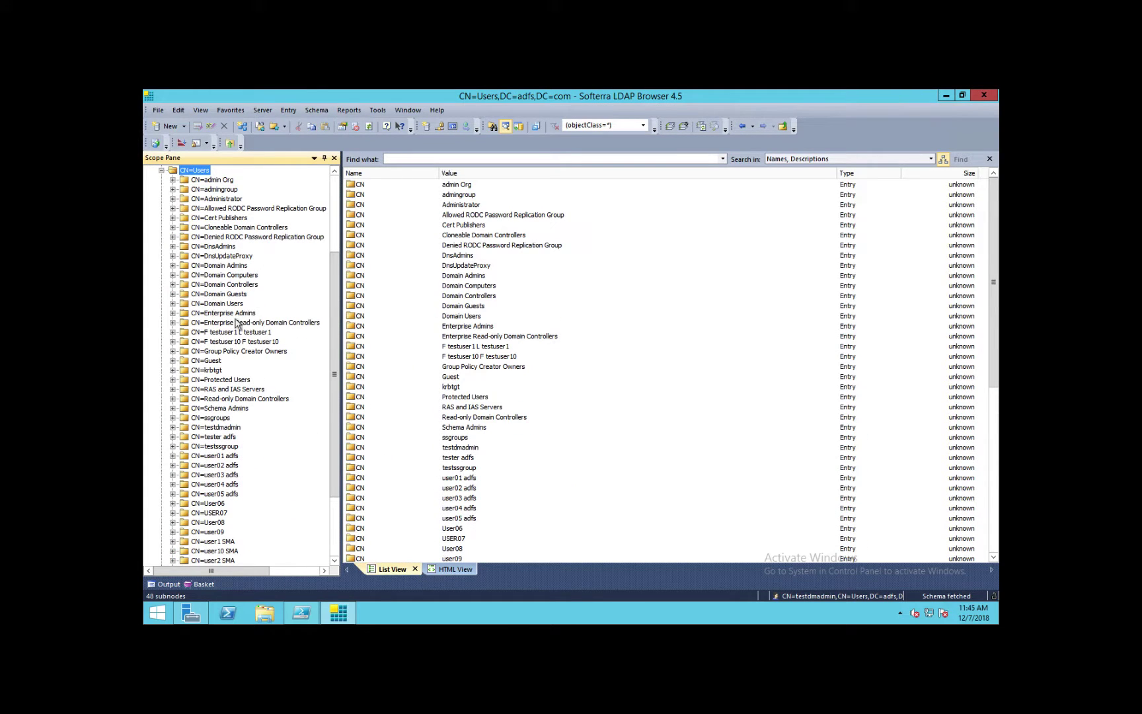
{"action": "left_click", "coordinate": [233, 428]}
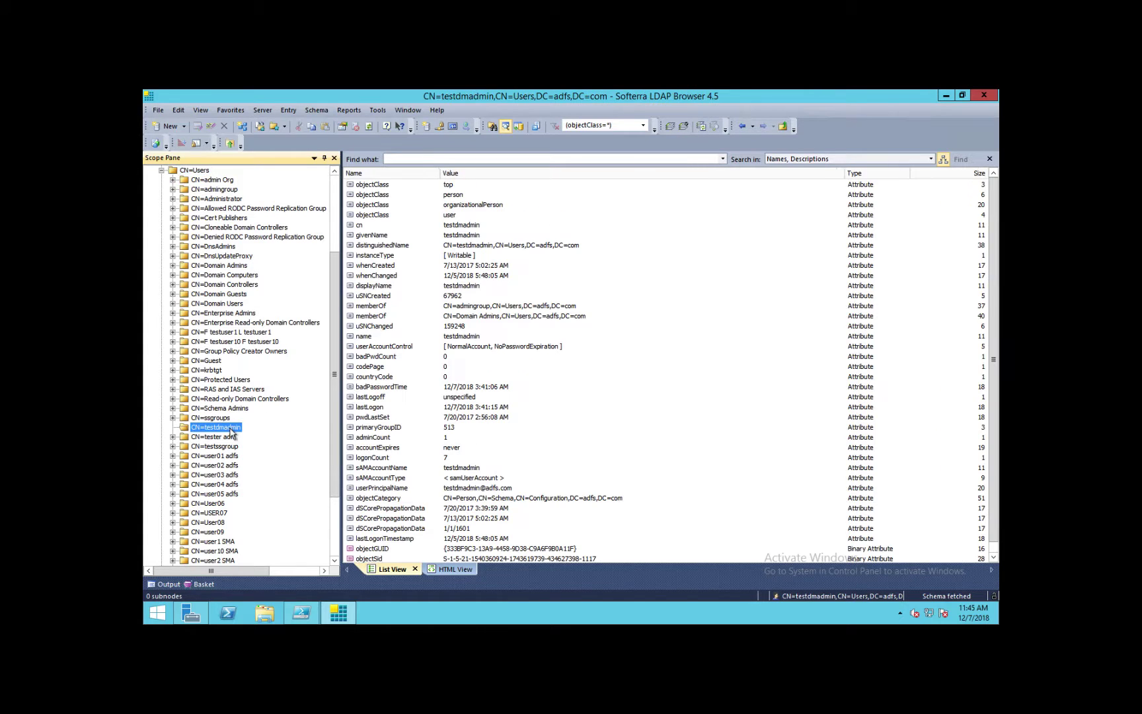
{"action": "left_click", "coordinate": [455, 248]}
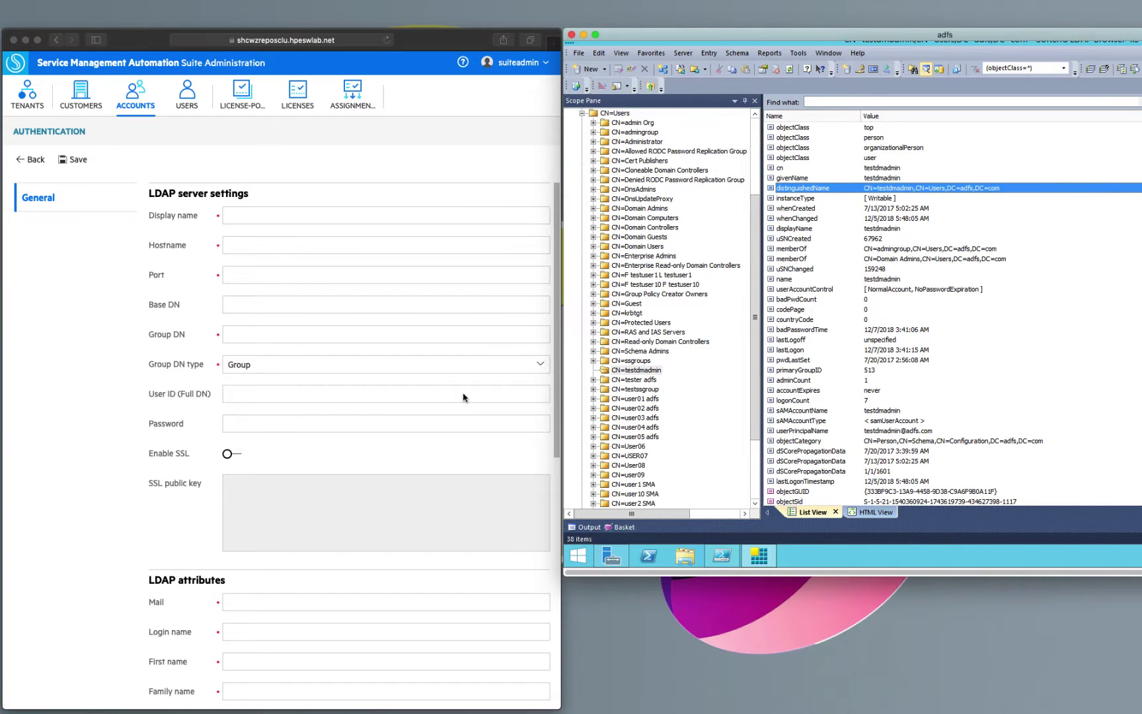
Step: Enter display name Chris-LDAP and paste hostname 16.186.72.138 from the Chris connection properties
{"action": "left_click", "coordinate": [243, 218]}
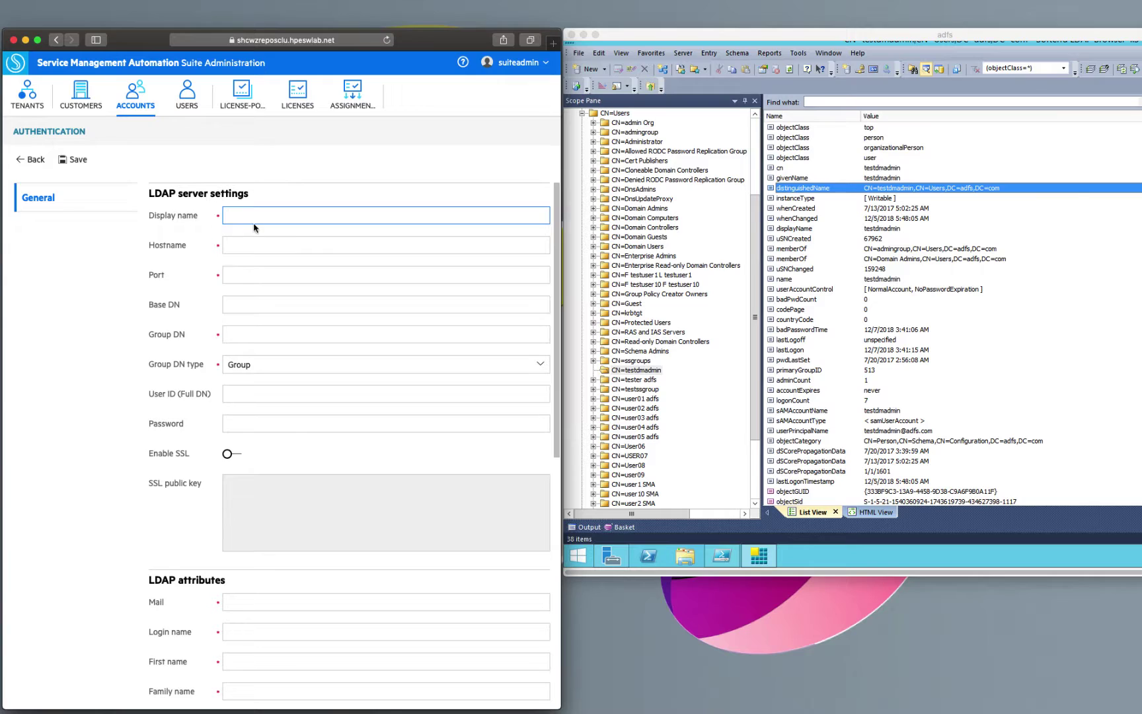
{"action": "type", "text": "Chris-LDAP"}
{"action": "key", "text": "Tab"}
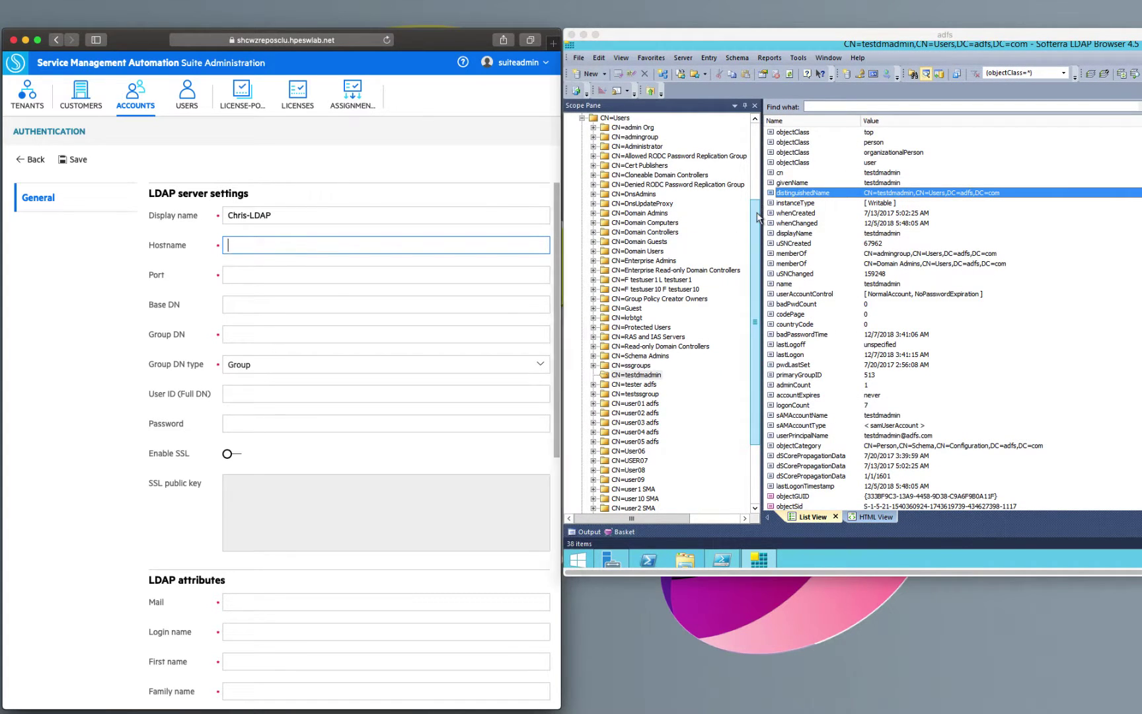
{"action": "left_click_drag", "start_coordinate": [757, 218], "coordinate": [758, 142]}
{"action": "left_click", "coordinate": [595, 127]}
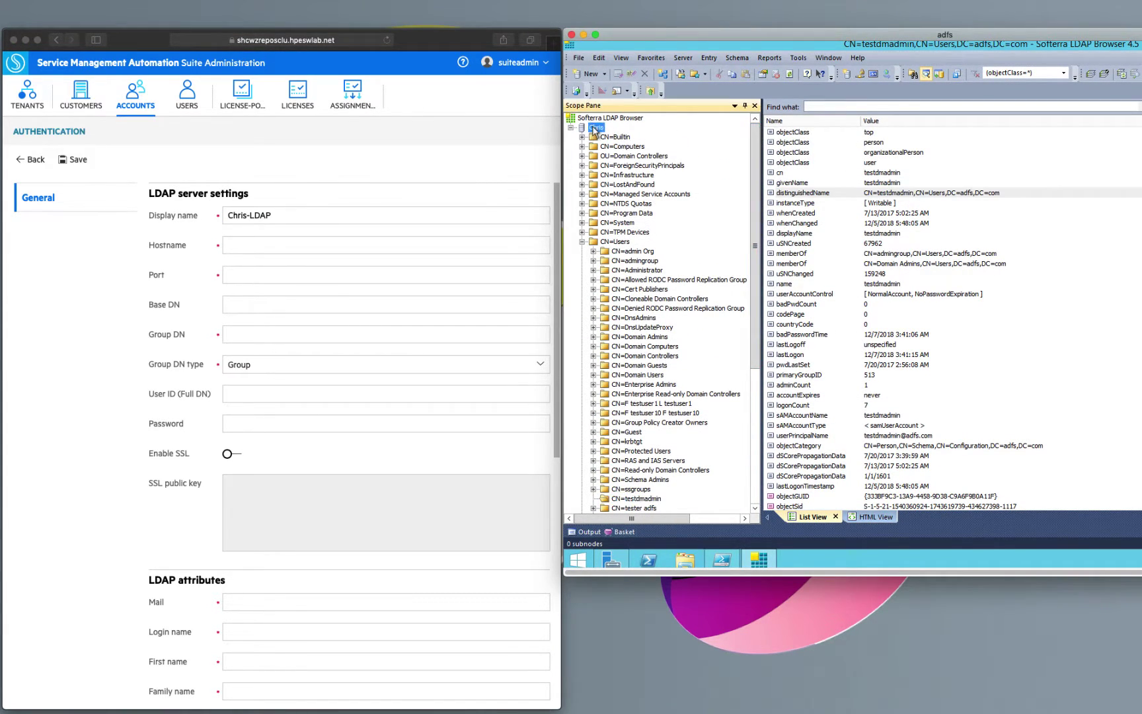
{"action": "right_click", "coordinate": [595, 129]}
{"action": "left_click", "coordinate": [626, 366]}
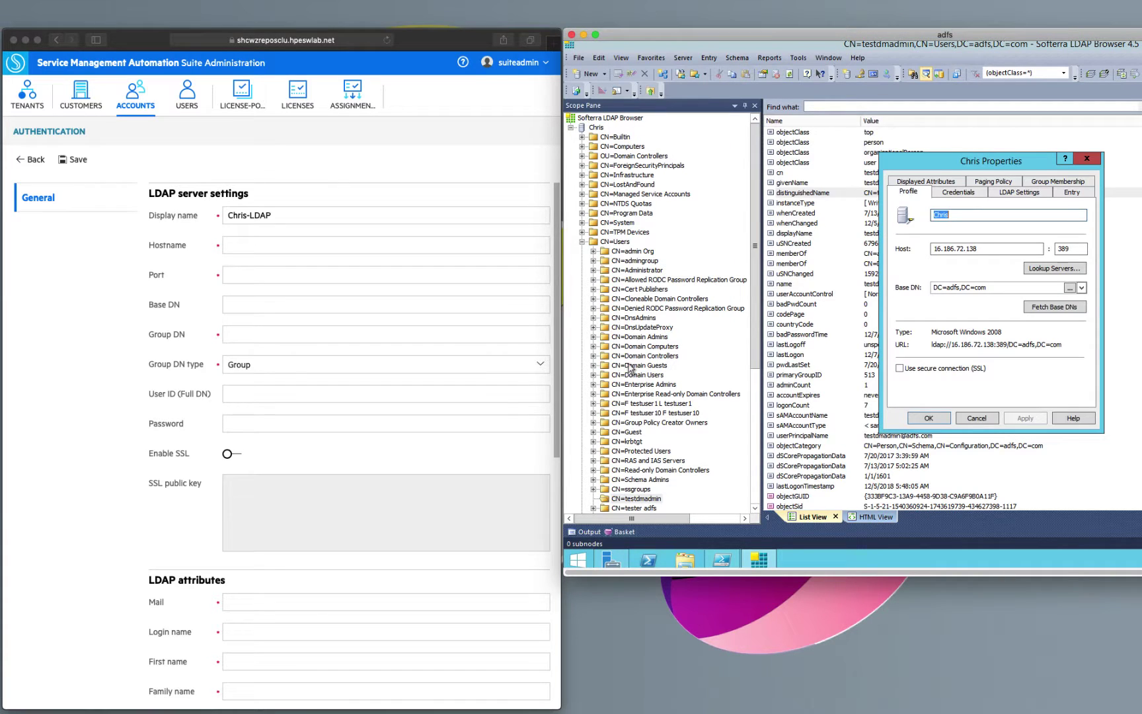
{"action": "left_click_drag", "start_coordinate": [978, 249], "coordinate": [927, 247]}
{"action": "key", "text": "ctrl+c"}
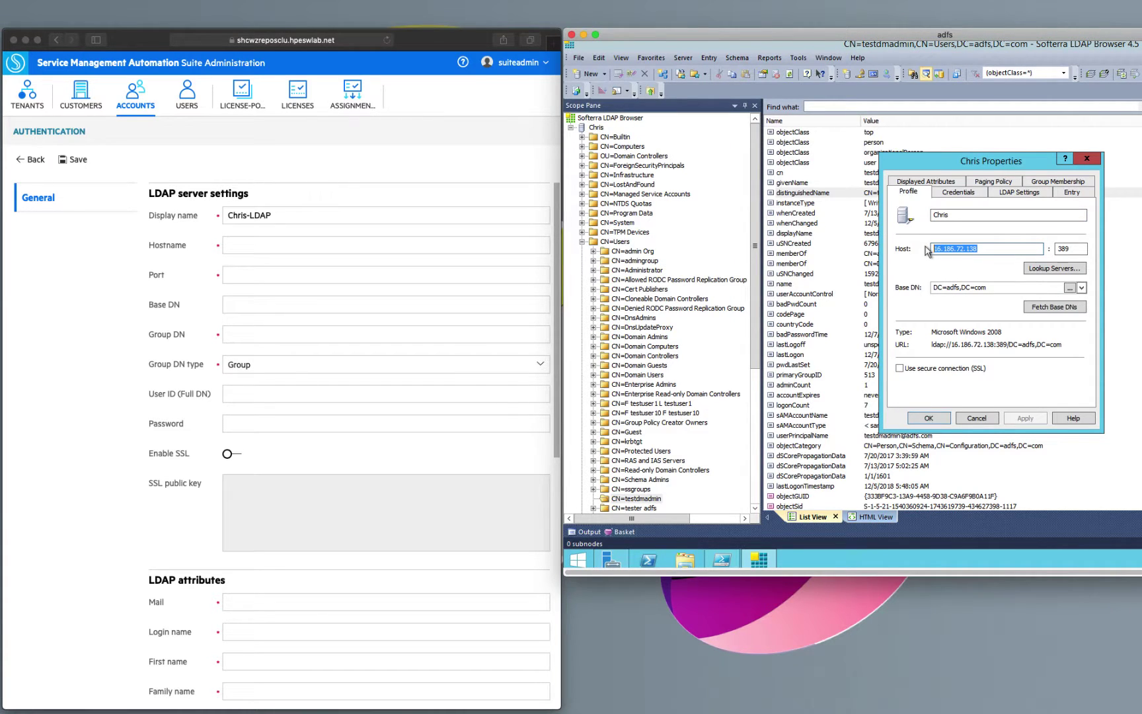
{"action": "left_click", "coordinate": [258, 242]}
{"action": "key", "text": "ctrl+v"}
Step: Copy port 389 and base DN DC=adfs,DC=com from the connection properties into the form
{"action": "left_click", "coordinate": [246, 274]}
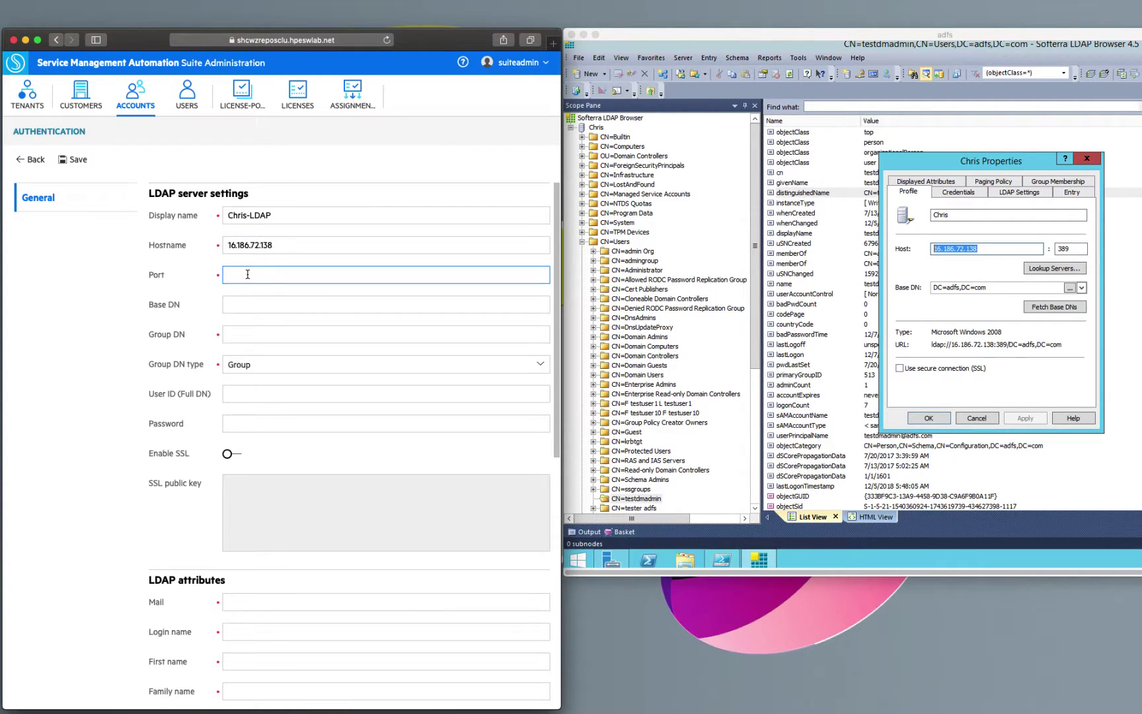
{"action": "double_click", "coordinate": [1070, 249]}
{"action": "key", "text": "super+c"}
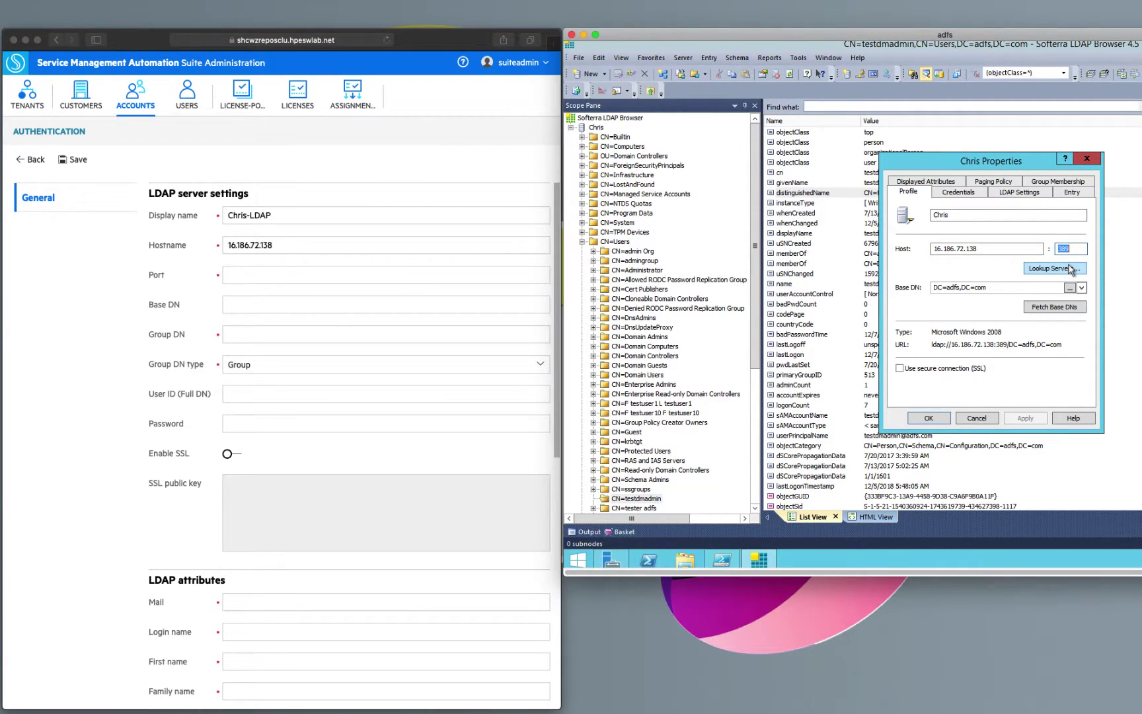
{"action": "left_click", "coordinate": [238, 274]}
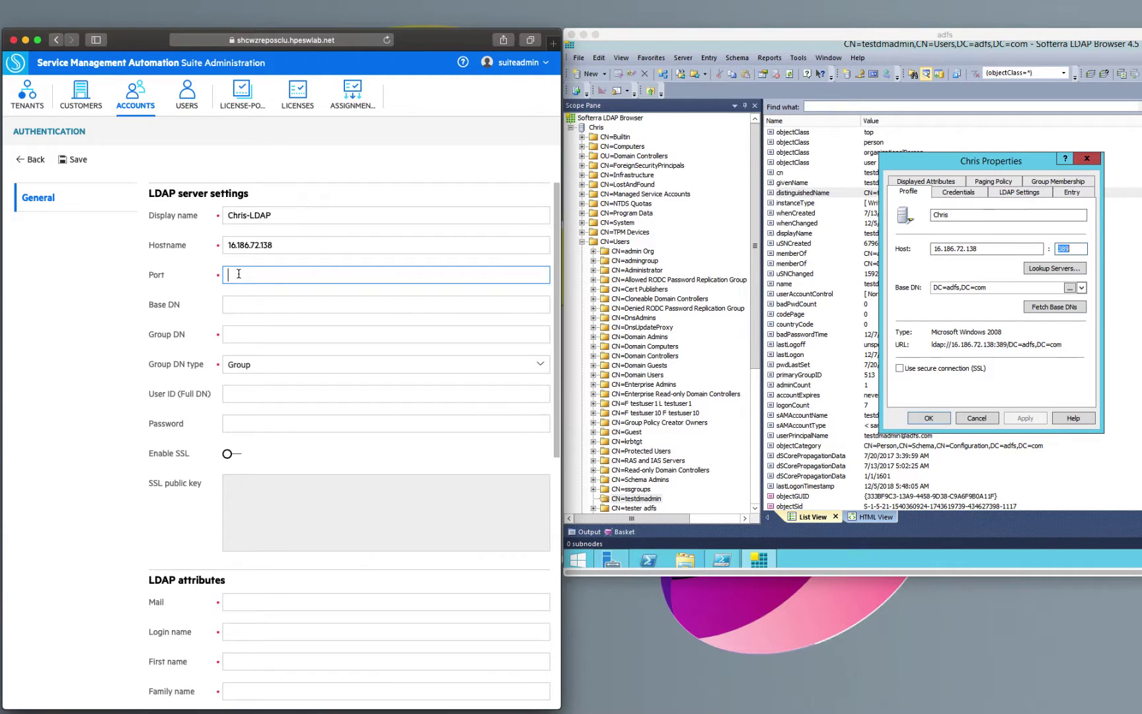
{"action": "key", "text": "super+v"}
{"action": "left_click", "coordinate": [946, 288]}
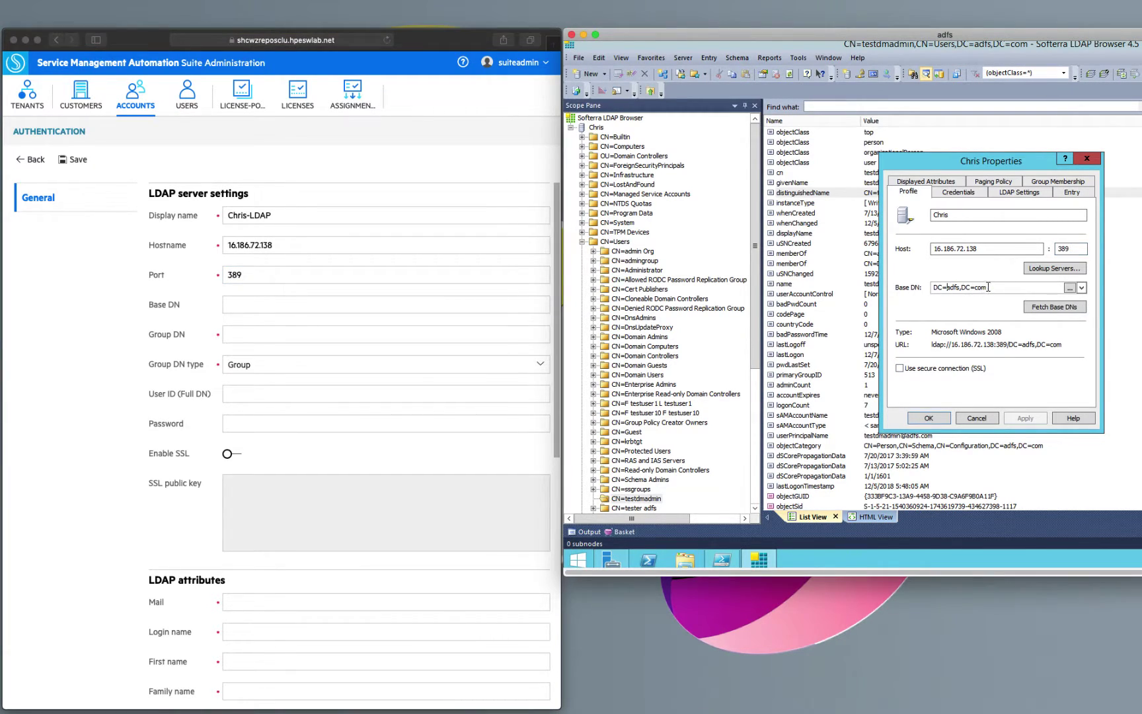
{"action": "left_click_drag", "start_coordinate": [988, 287], "coordinate": [925, 286]}
{"action": "key", "text": "super+c"}
{"action": "left_click", "coordinate": [257, 301]}
{"action": "left_click", "coordinate": [256, 302]}
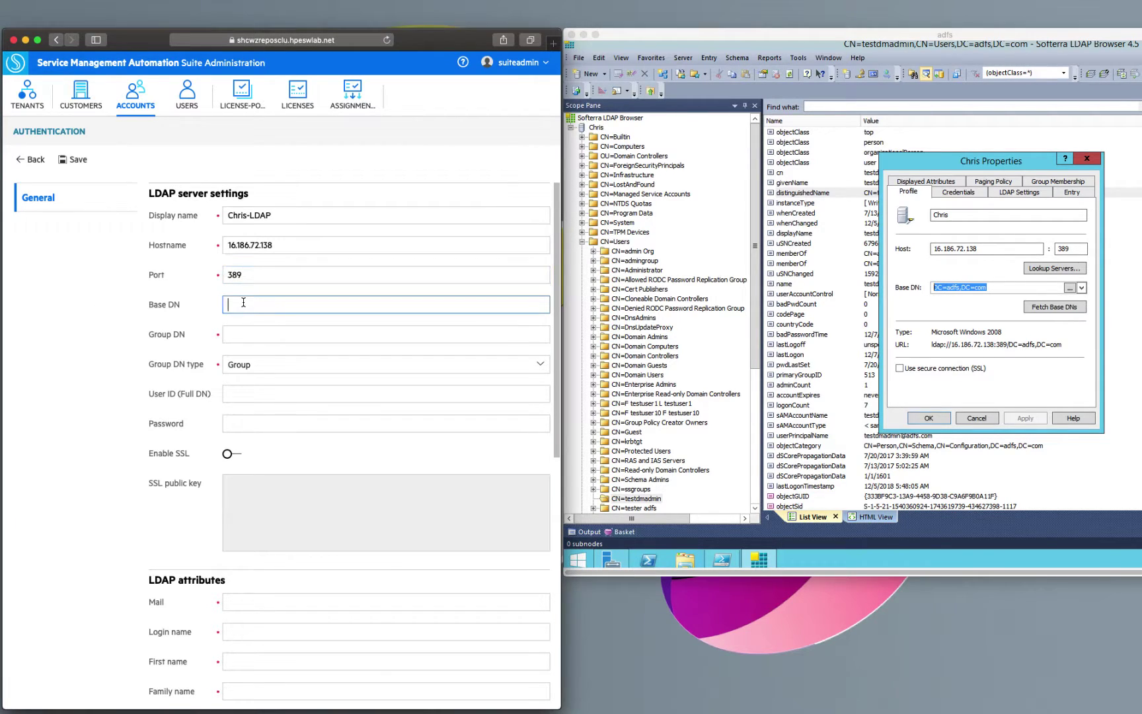
{"action": "key", "text": "super+v"}
{"action": "left_click", "coordinate": [1088, 159]}
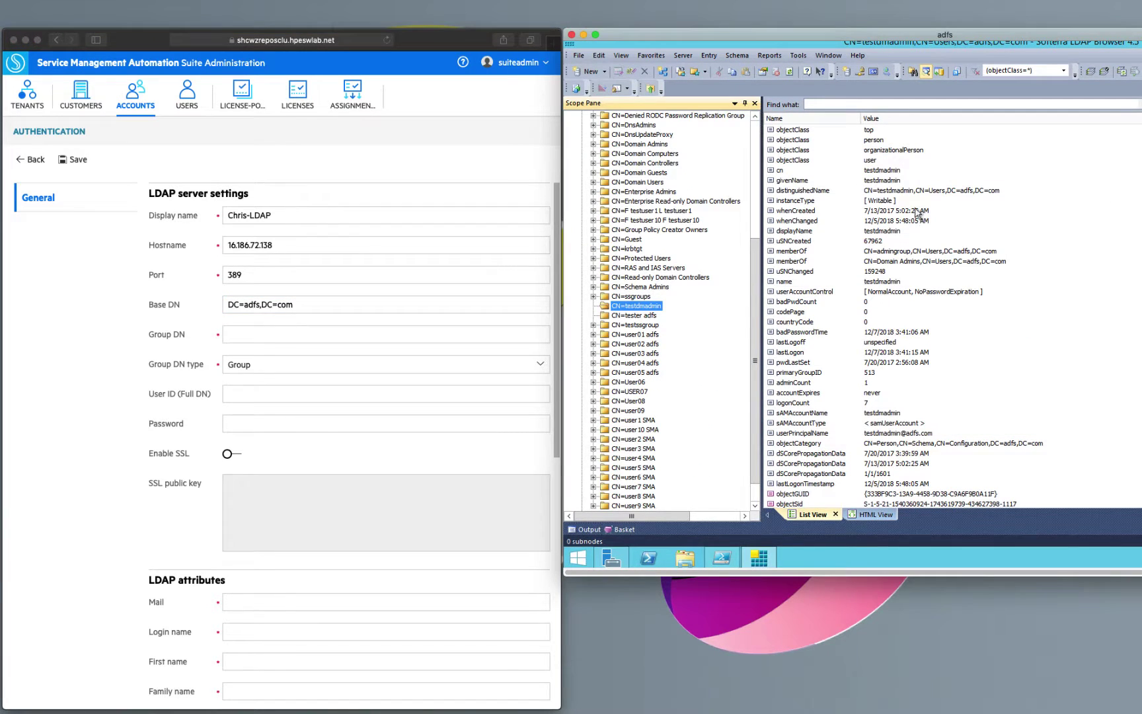
Step: Paste the test admin user's distinguished name into User ID (Full DN), deleting the 'distinguishedName: ' prefix
{"action": "right_click", "coordinate": [867, 192]}
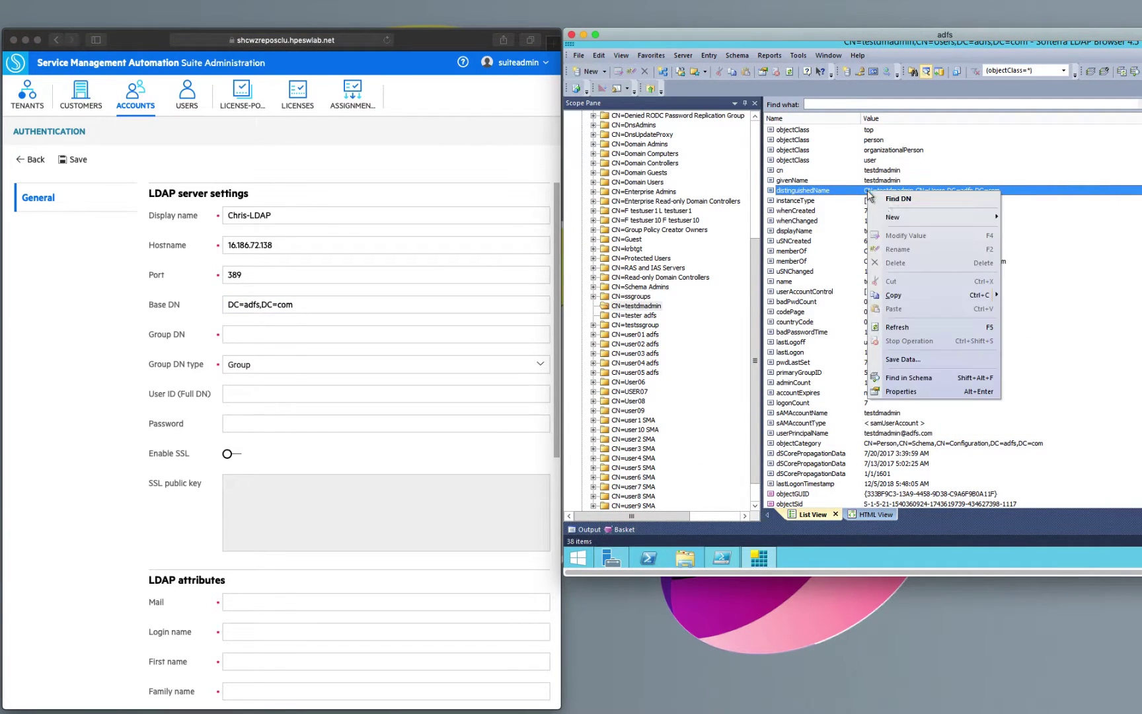
{"action": "left_click", "coordinate": [907, 295]}
{"action": "left_click", "coordinate": [246, 396]}
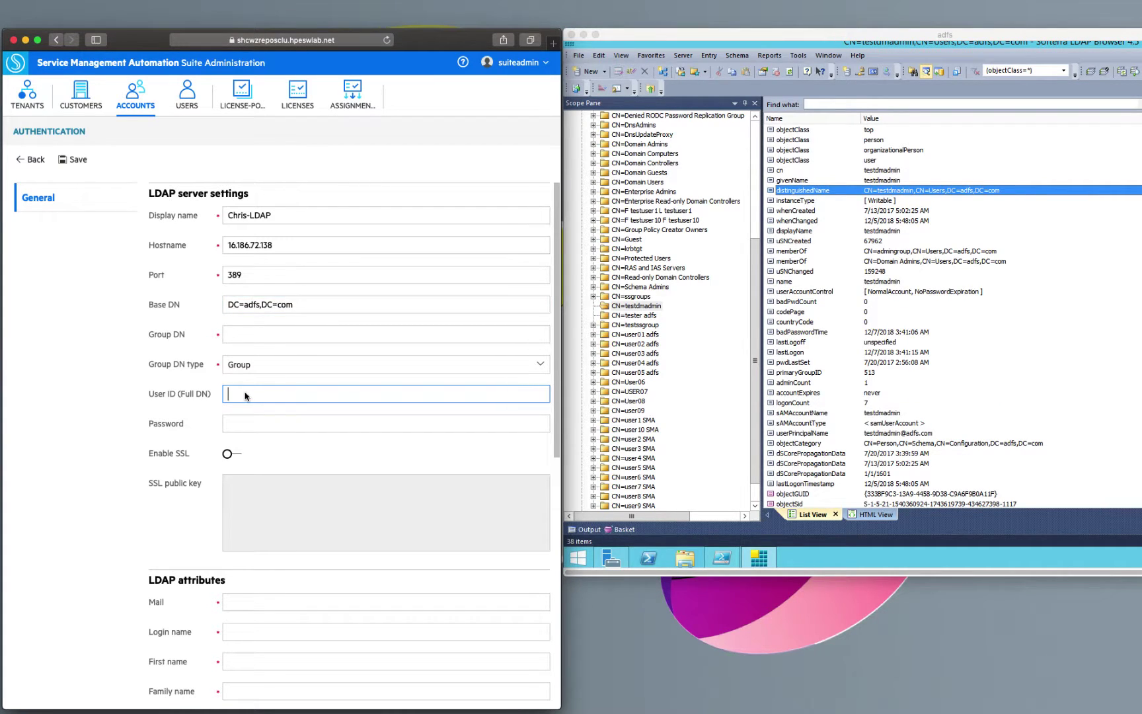
{"action": "type", "text": "distinguishedName: CN=testdmadmin,CN=Users,DC=adfs,DC=com"}
{"action": "left_click", "coordinate": [303, 395]}
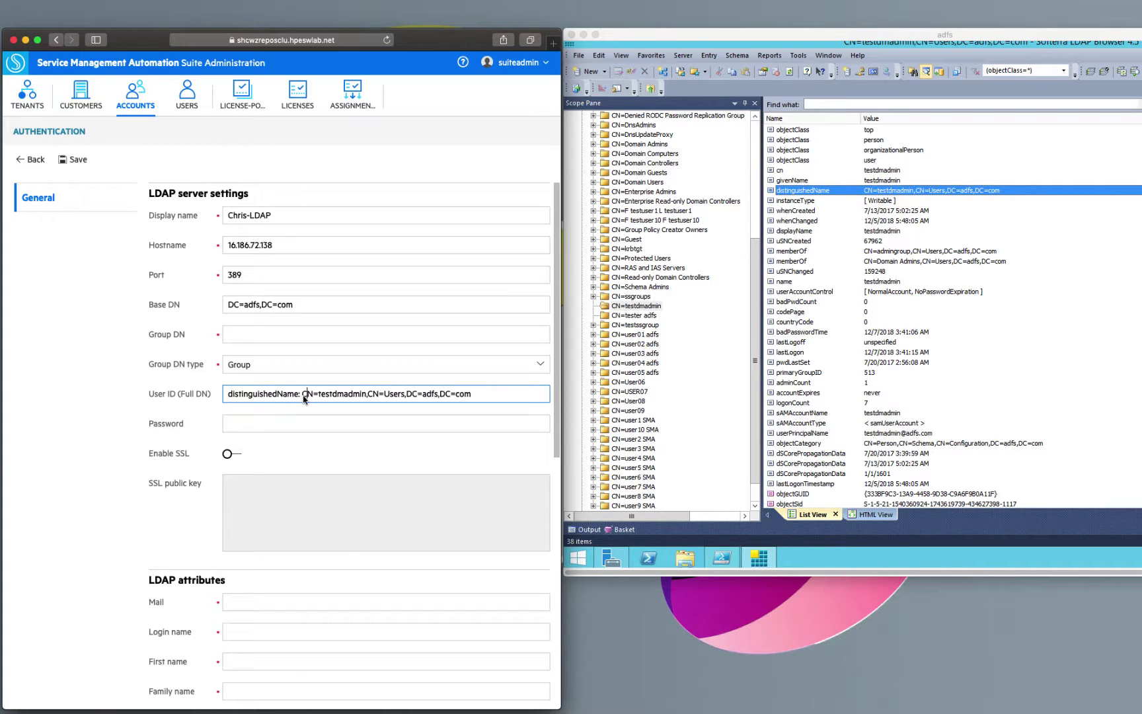
{"action": "left_click_drag", "start_coordinate": [303, 395], "coordinate": [203, 396]}
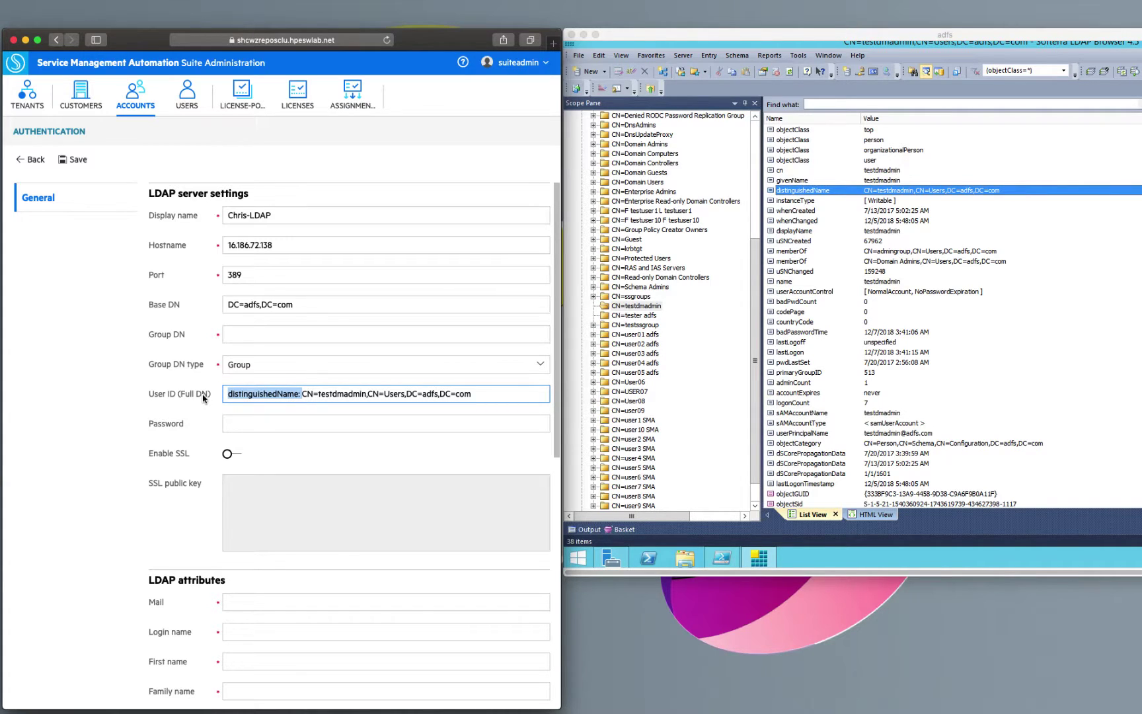
{"action": "key", "text": "BackSpace"}
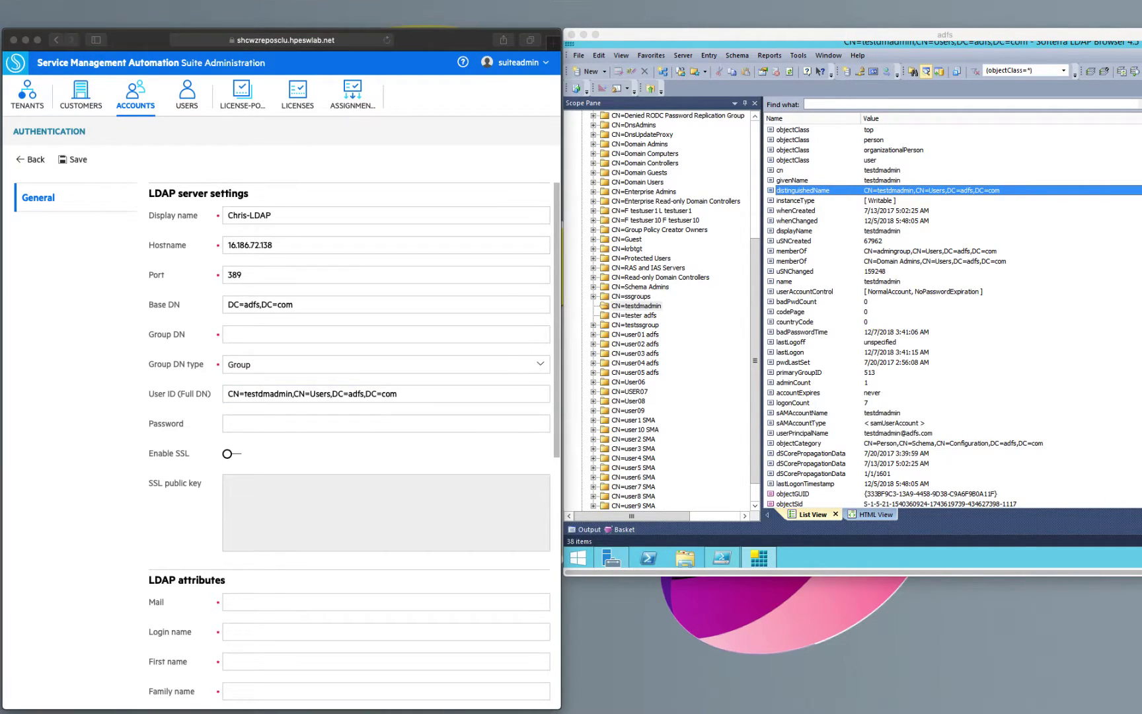
{"action": "left_click", "coordinate": [809, 357]}
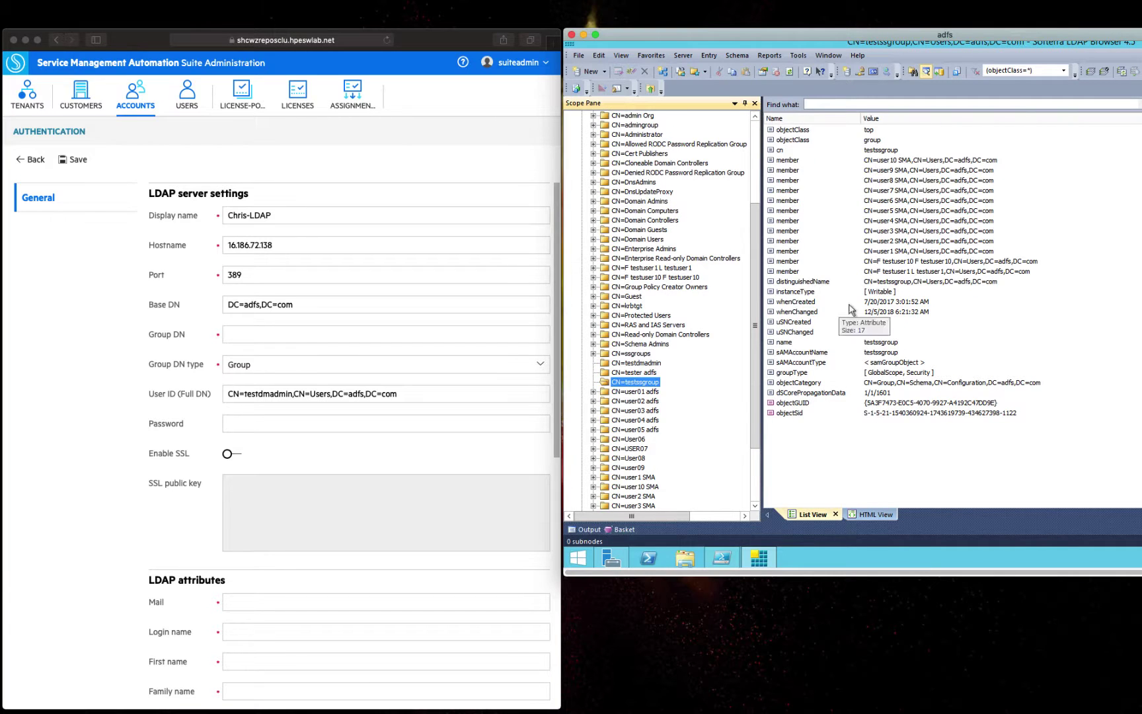
Step: Paste testssgroup's distinguishedName into Group DN, keeping only the attribute name
{"action": "right_click", "coordinate": [889, 283]}
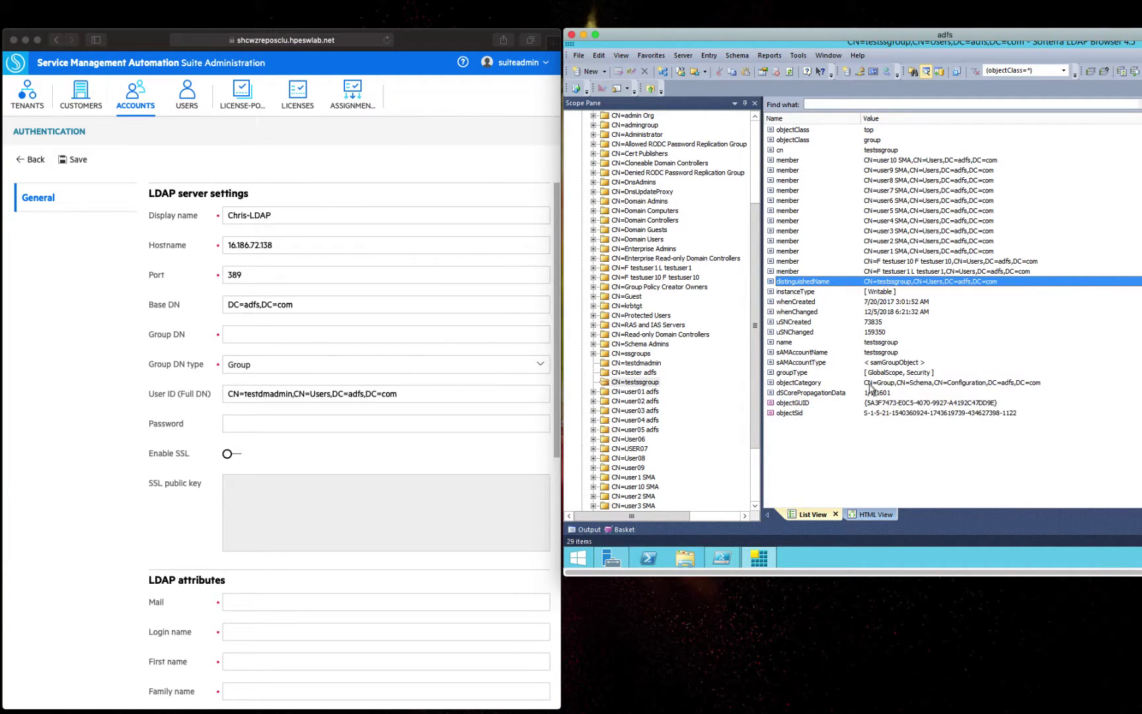
{"action": "left_click", "coordinate": [924, 385]}
{"action": "left_click", "coordinate": [247, 333]}
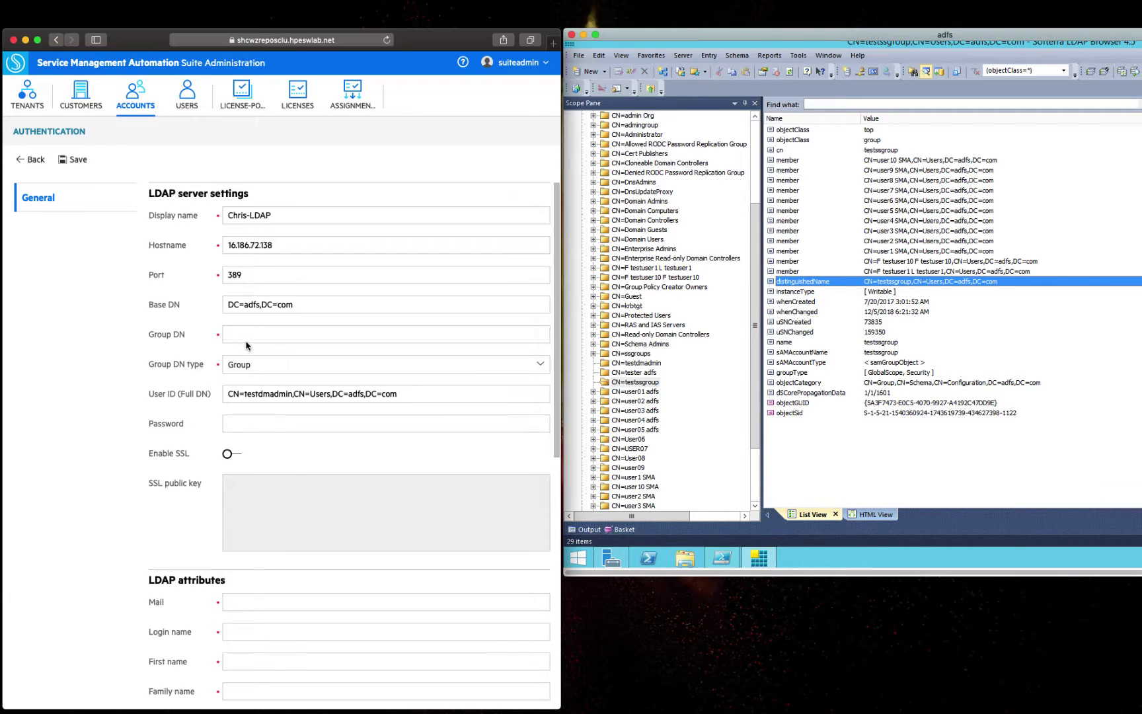
{"action": "type", "text": "distinguishedName: CN=testssgroup,CN=Users,DC=adfs,DC=com"}
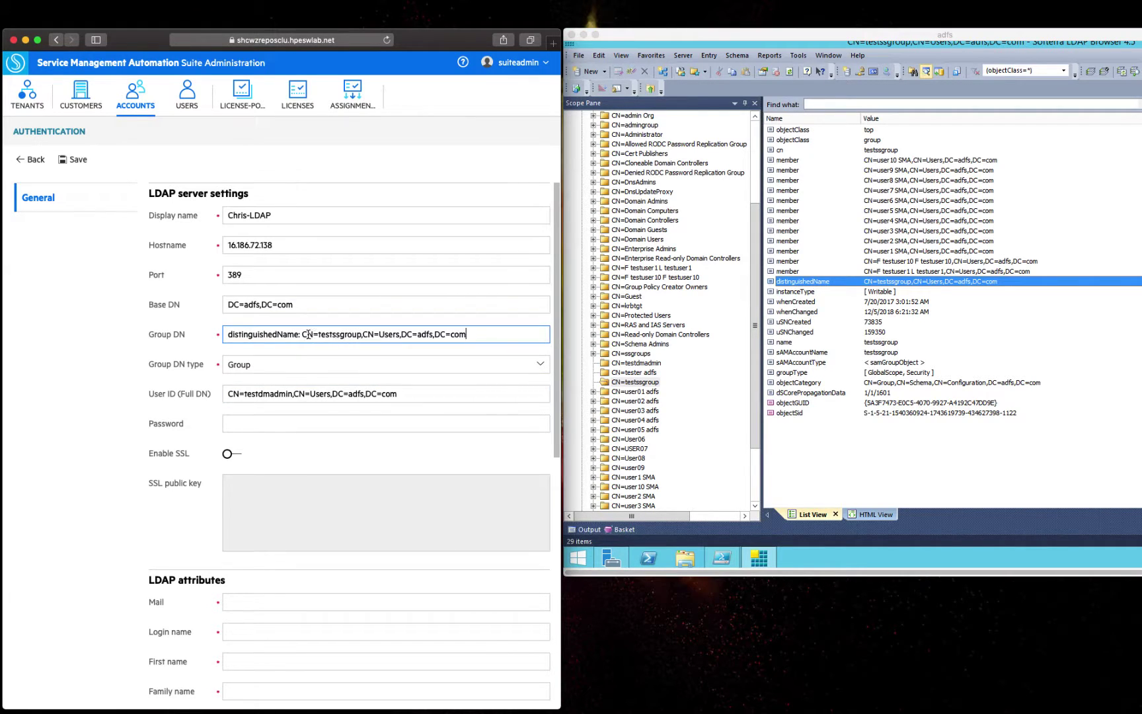
{"action": "left_click_drag", "start_coordinate": [303, 335], "coordinate": [146, 345]}
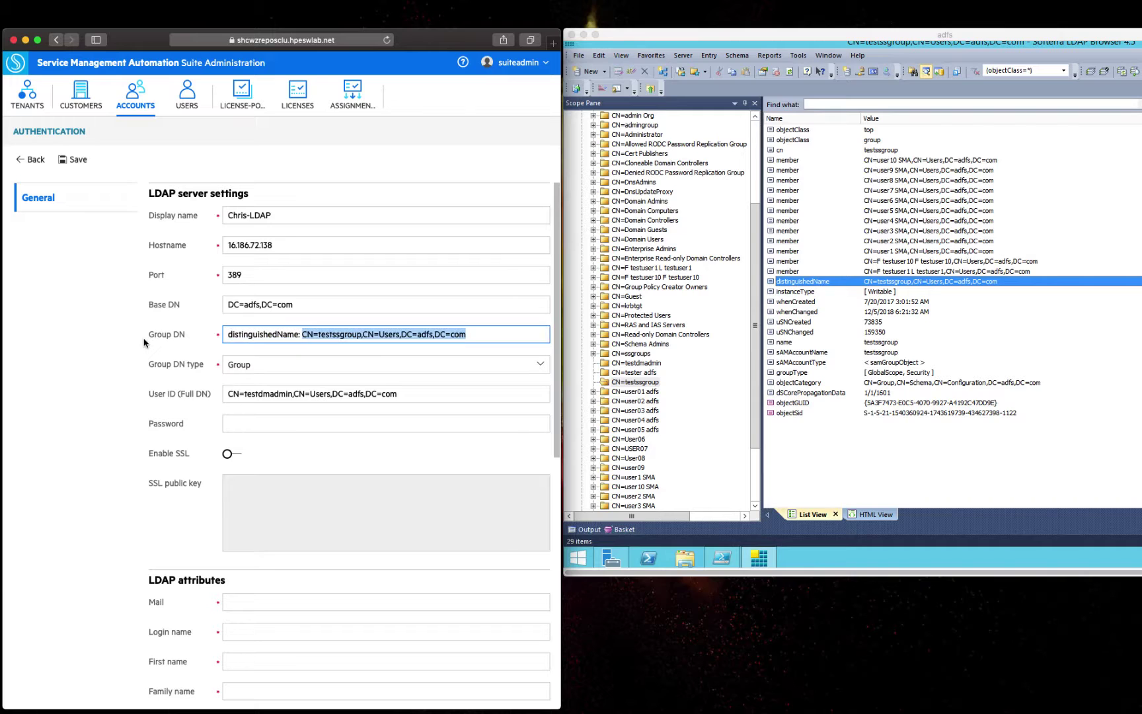
{"action": "key", "text": "BackSpace"}
{"action": "scroll", "coordinate": [290, 496], "scroll_direction": "down", "scroll_amount": 5}
Step: Map Mail to userPrincipalName, copied from testdmadmin and trimmed of its sample address
{"action": "left_click", "coordinate": [255, 429]}
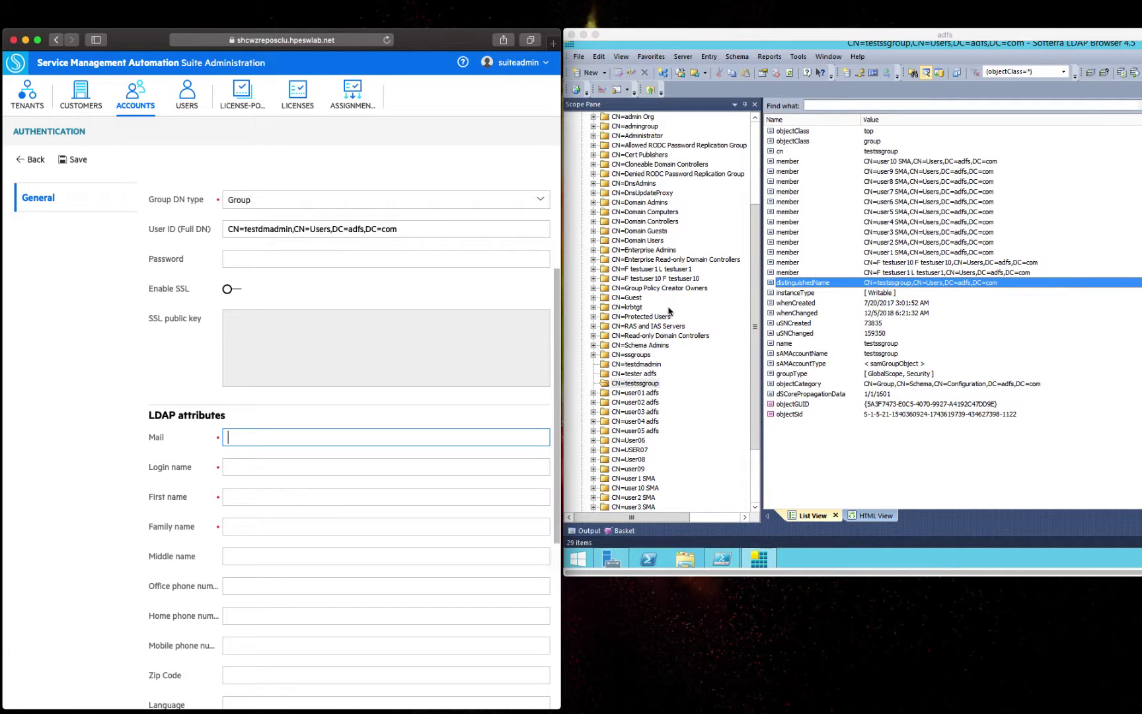
{"action": "left_click", "coordinate": [653, 364]}
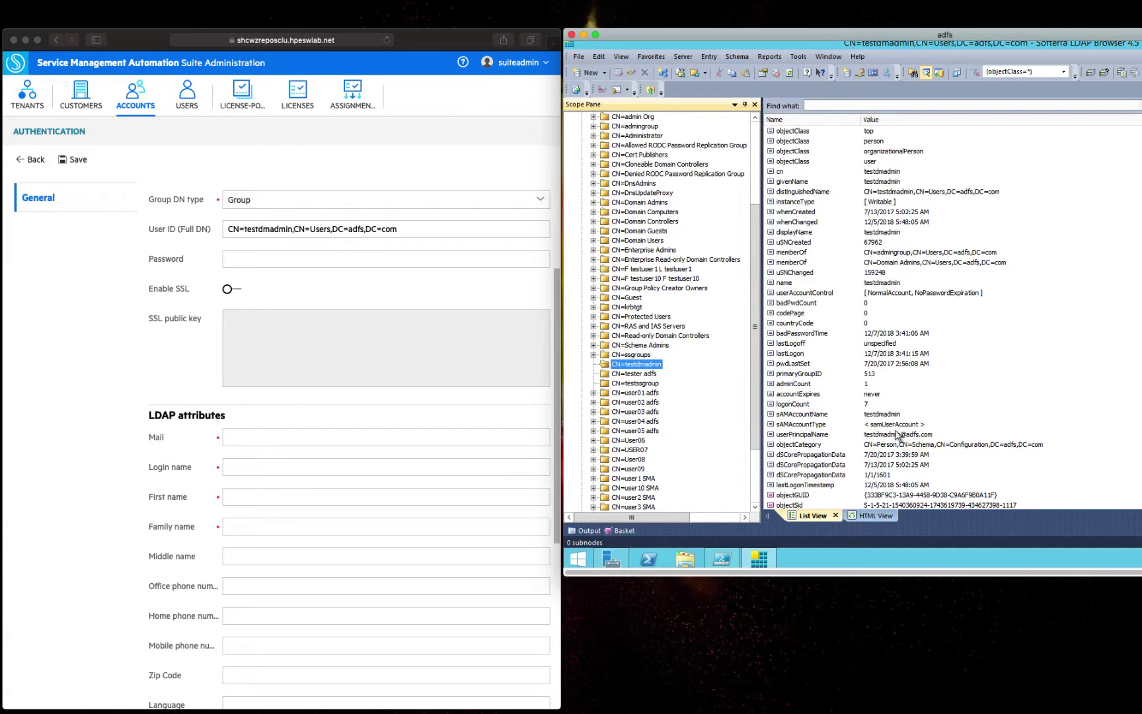
{"action": "left_click", "coordinate": [813, 439]}
{"action": "right_click", "coordinate": [809, 441]}
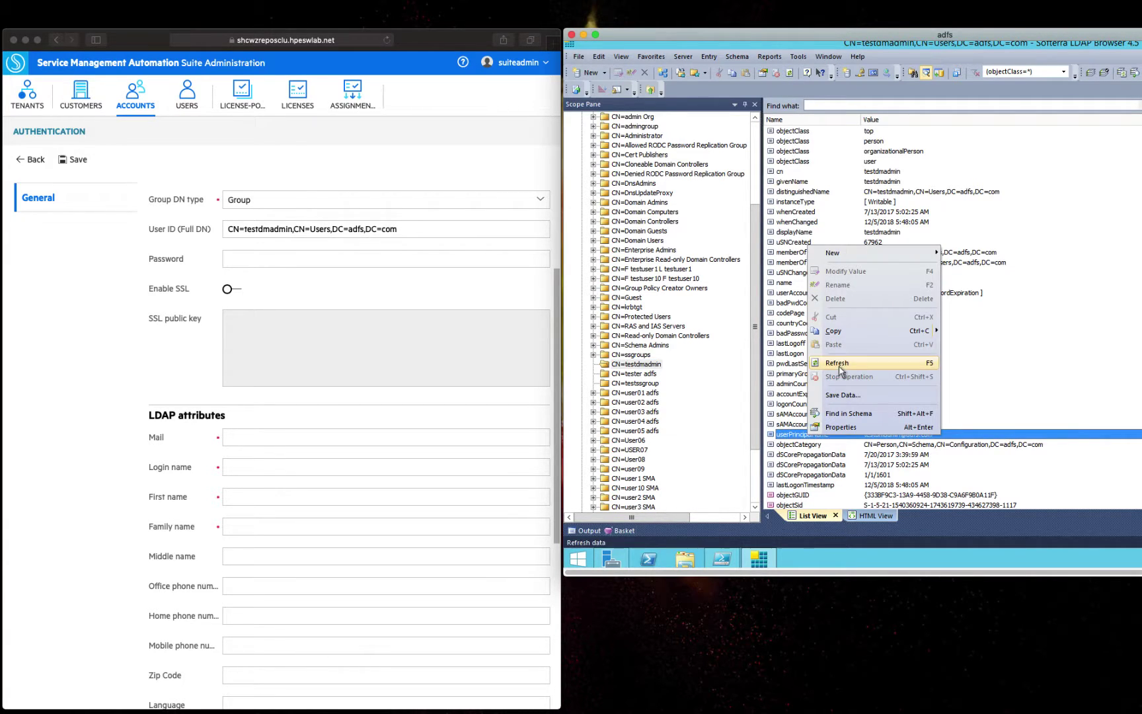
{"action": "left_click", "coordinate": [833, 330]}
{"action": "left_click", "coordinate": [315, 440]}
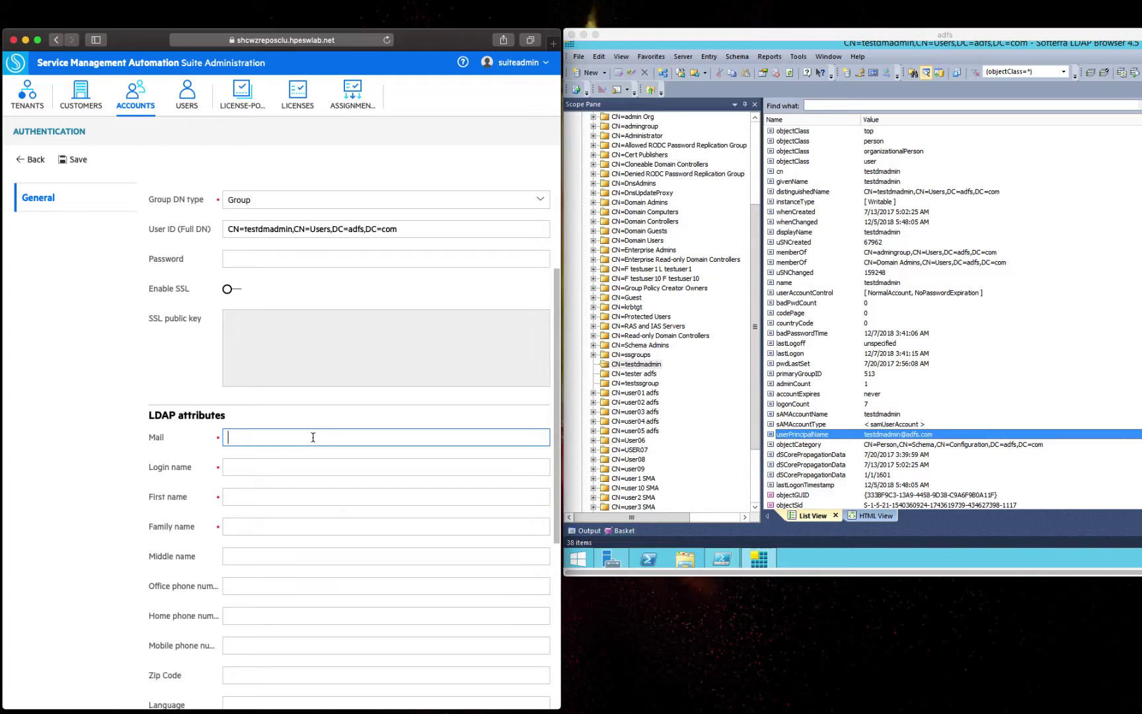
{"action": "key", "text": "super+v"}
{"action": "left_click_drag", "start_coordinate": [298, 438], "coordinate": [420, 440]}
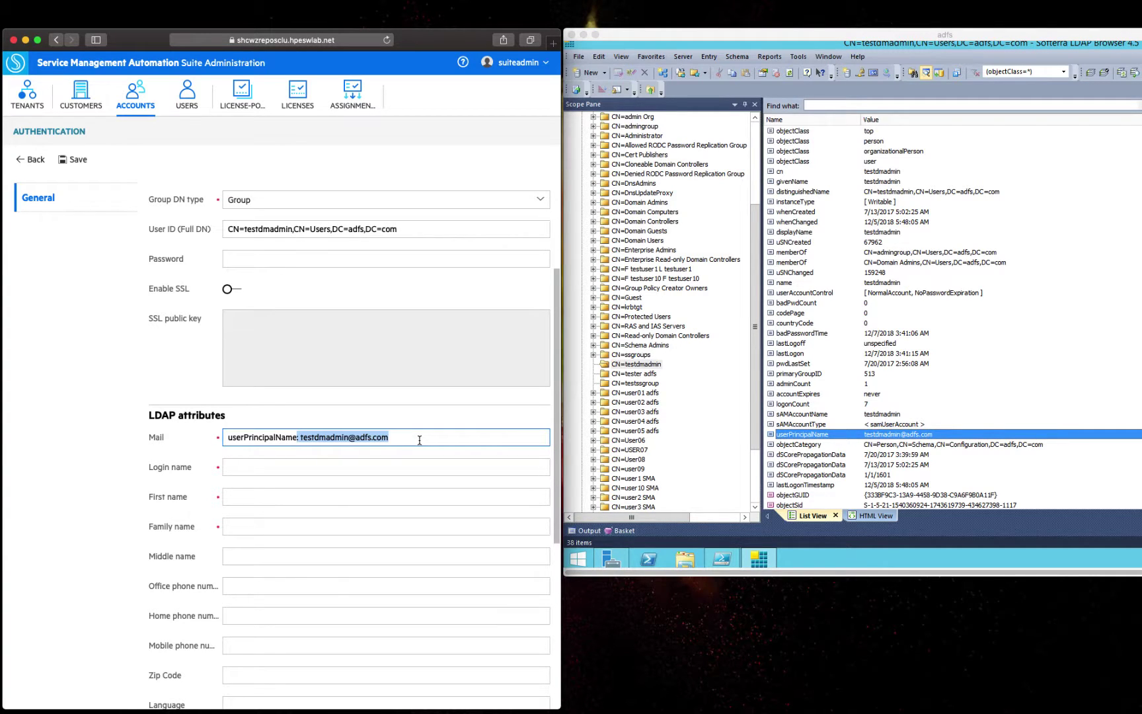
{"action": "key", "text": "BackSpace"}
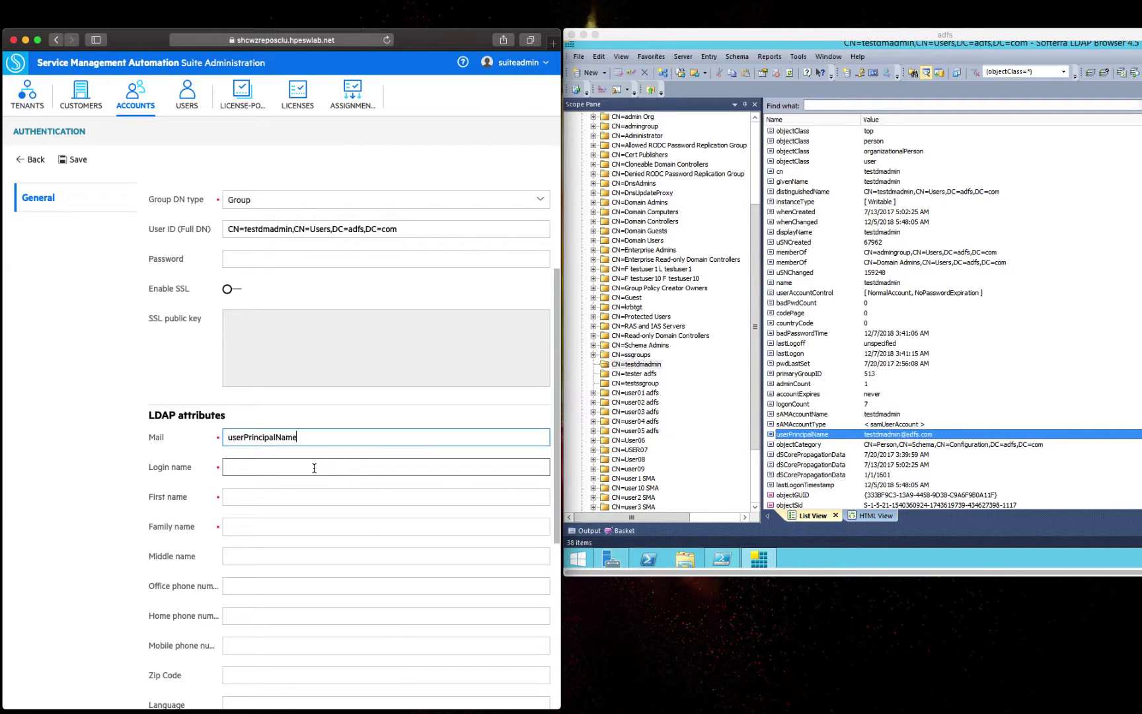
Step: Map Login name to sAMAccountName, trimming off the copied account value
{"action": "left_click", "coordinate": [877, 416]}
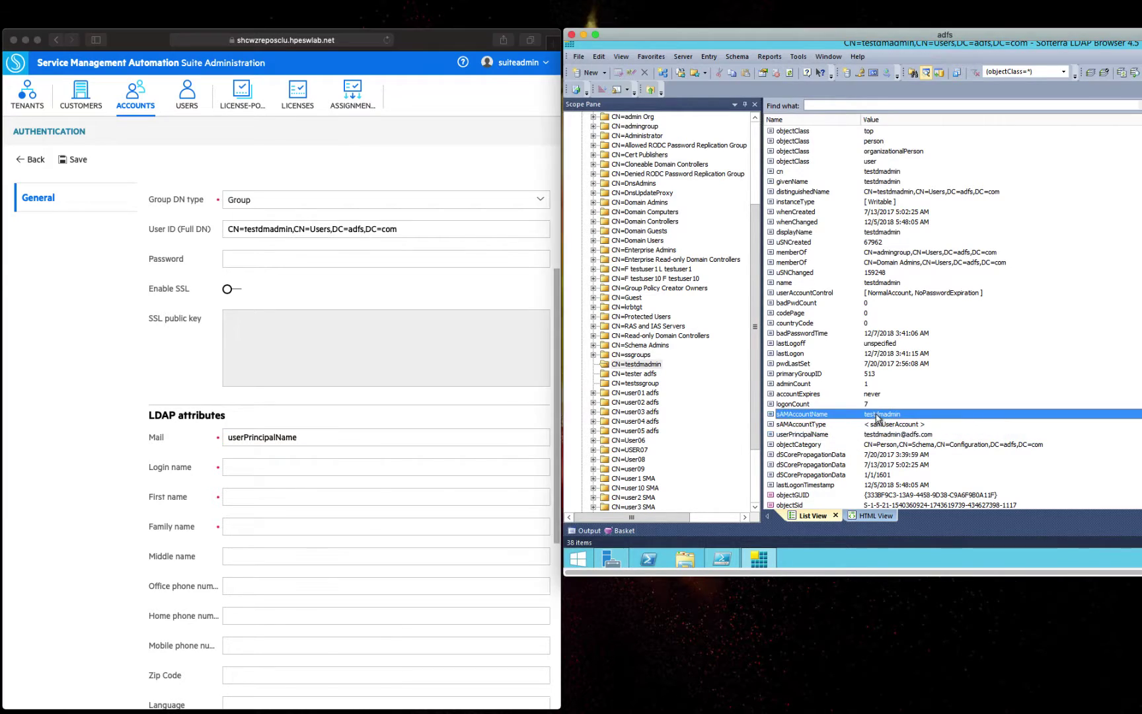
{"action": "right_click", "coordinate": [877, 416]}
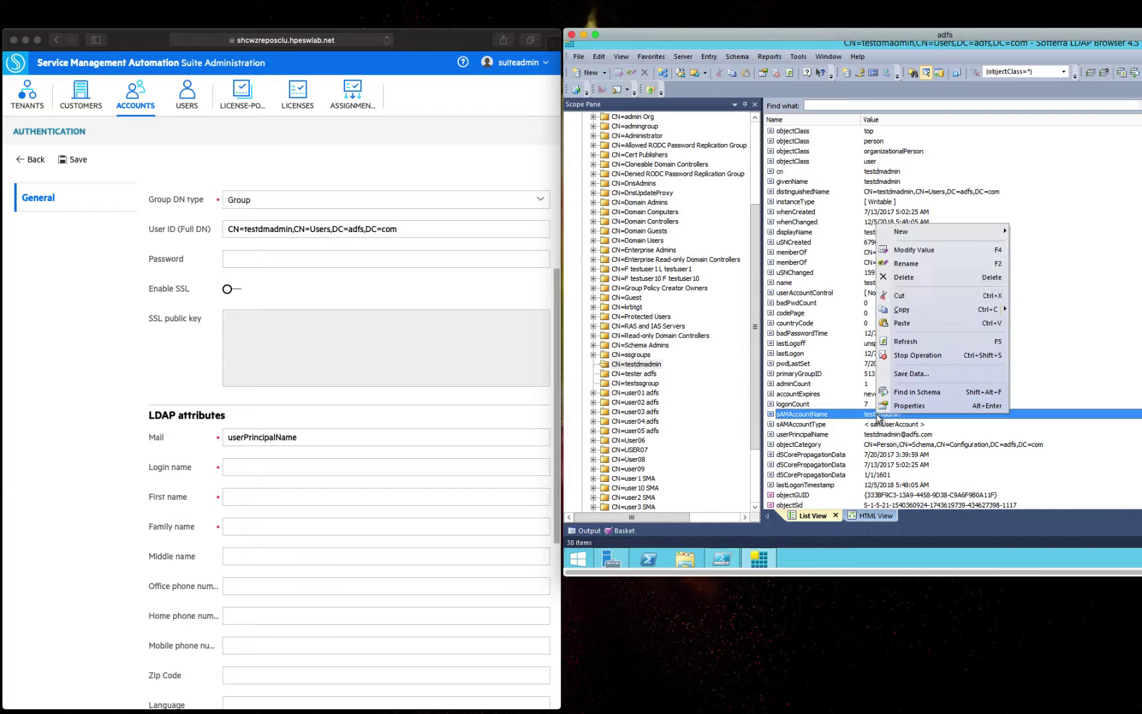
{"action": "left_click", "coordinate": [900, 310]}
{"action": "left_click", "coordinate": [262, 471]}
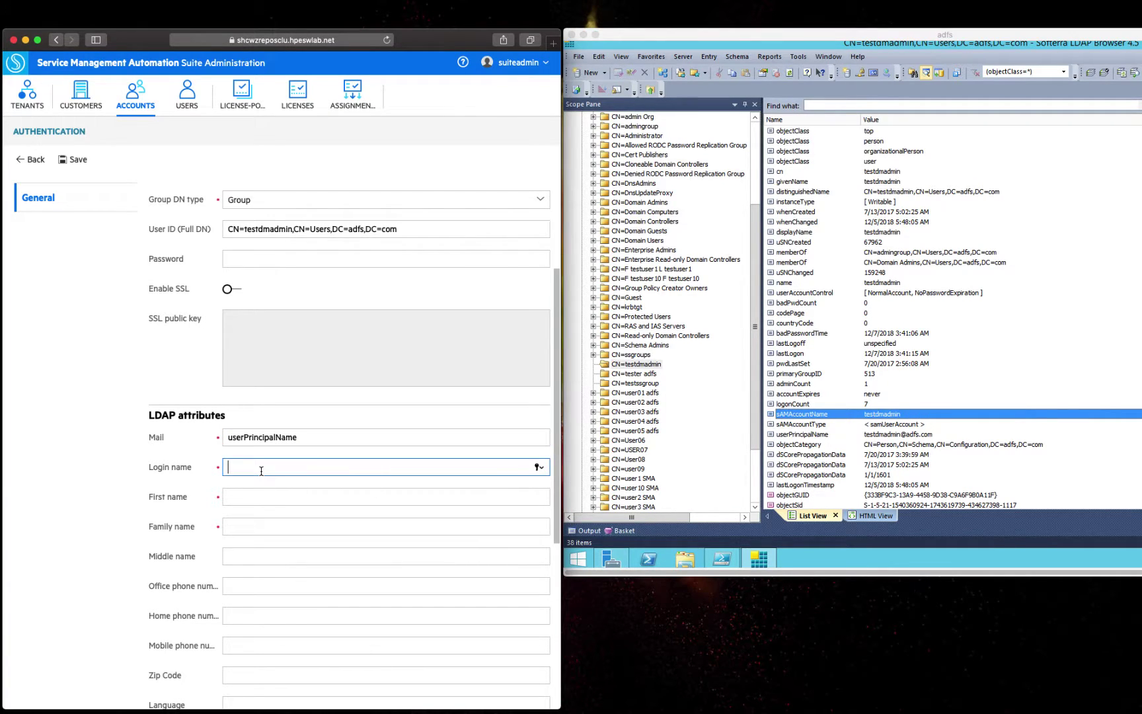
{"action": "key", "text": "super+v"}
{"action": "left_click_drag", "start_coordinate": [297, 468], "coordinate": [485, 466]}
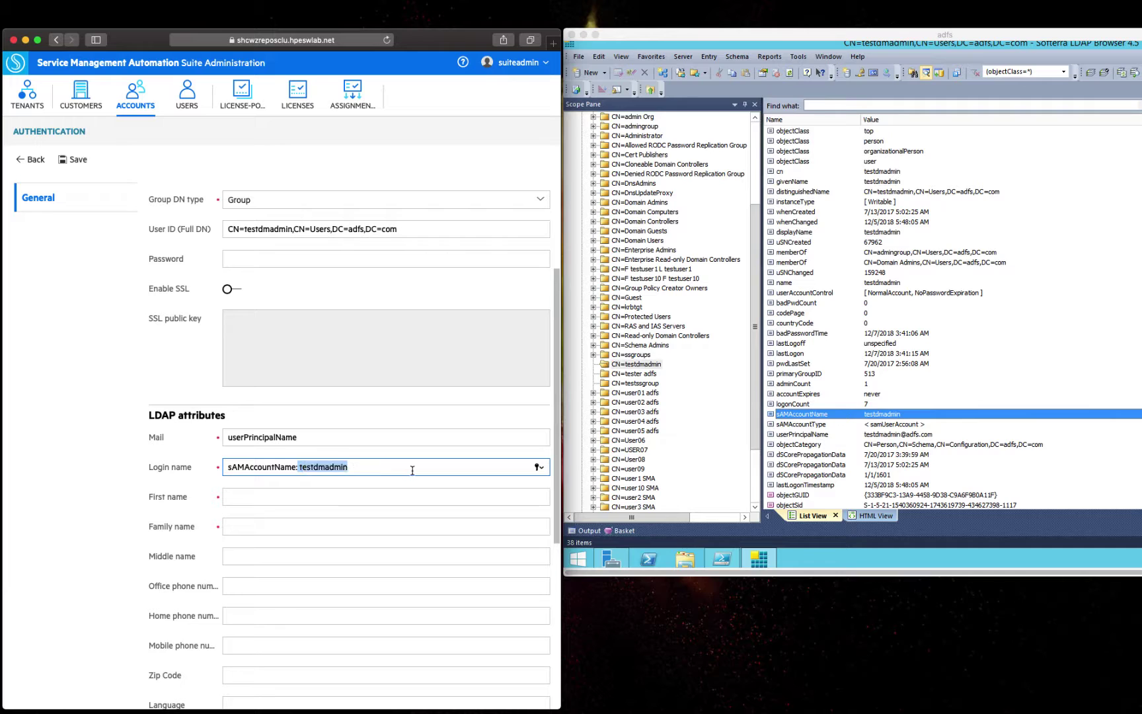
{"action": "key", "text": "BackSpace"}
{"action": "double_click", "coordinate": [246, 467]}
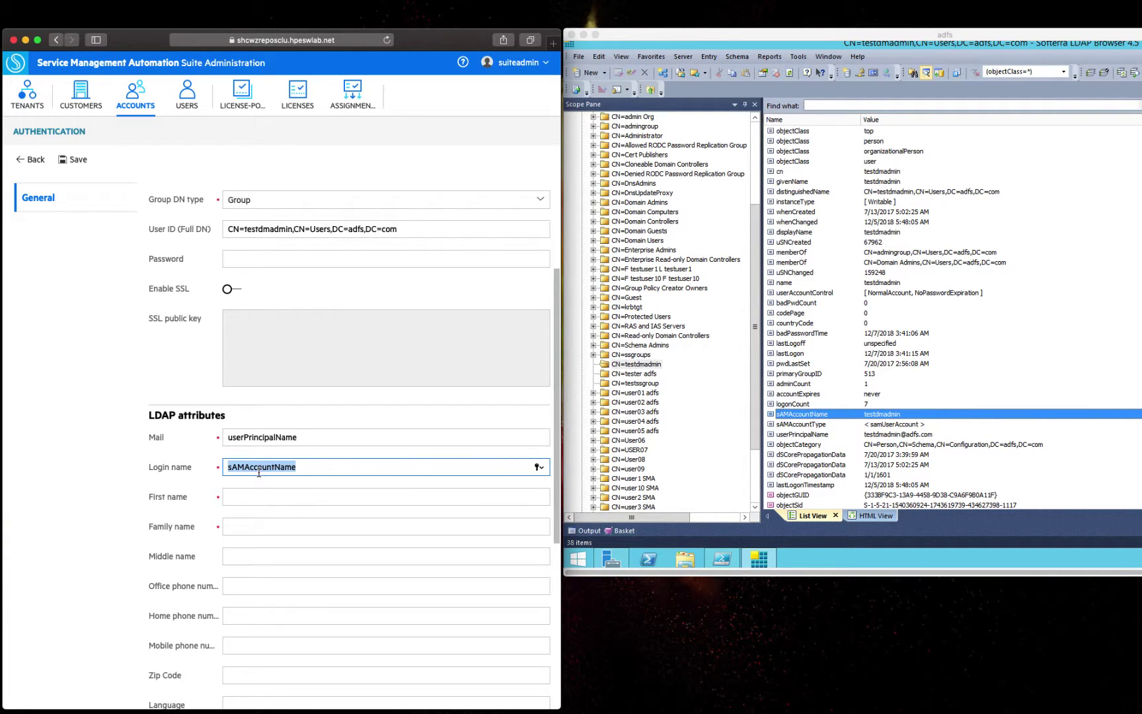
Step: Paste sAMAccountName into the User name and the user search filter fields
{"action": "scroll", "coordinate": [292, 486], "scroll_direction": "down", "scroll_amount": 5}
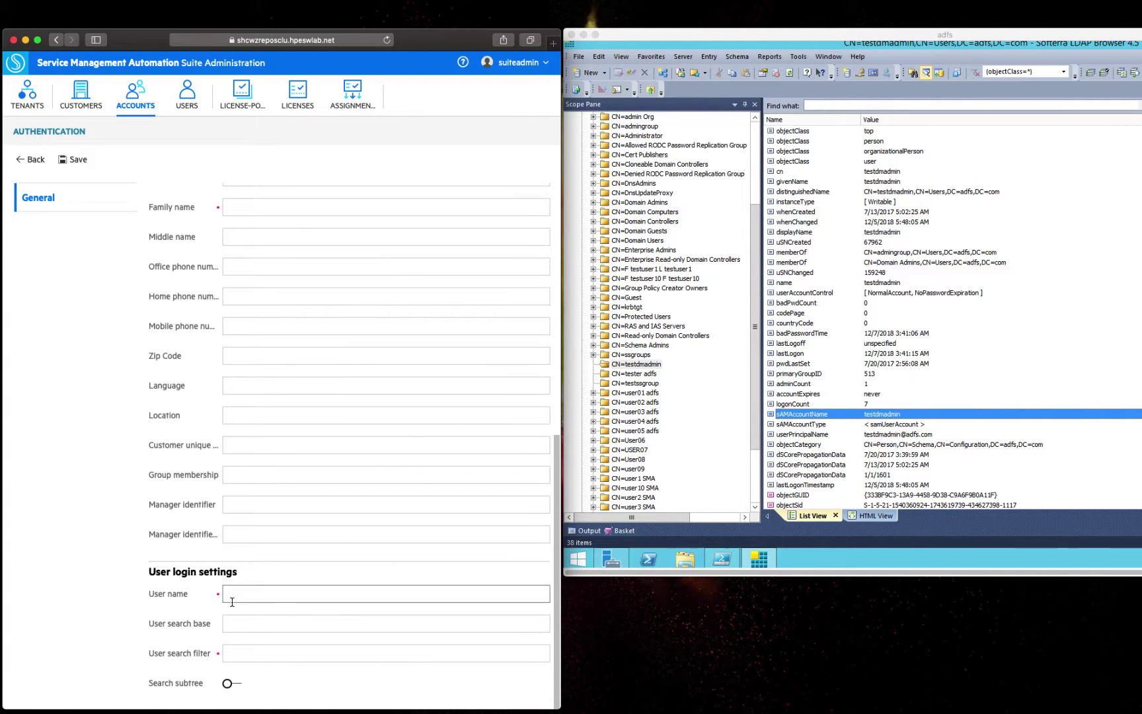
{"action": "left_click", "coordinate": [254, 594]}
{"action": "key", "text": "super+v"}
{"action": "left_click", "coordinate": [248, 650]}
{"action": "key", "text": "super+v"}
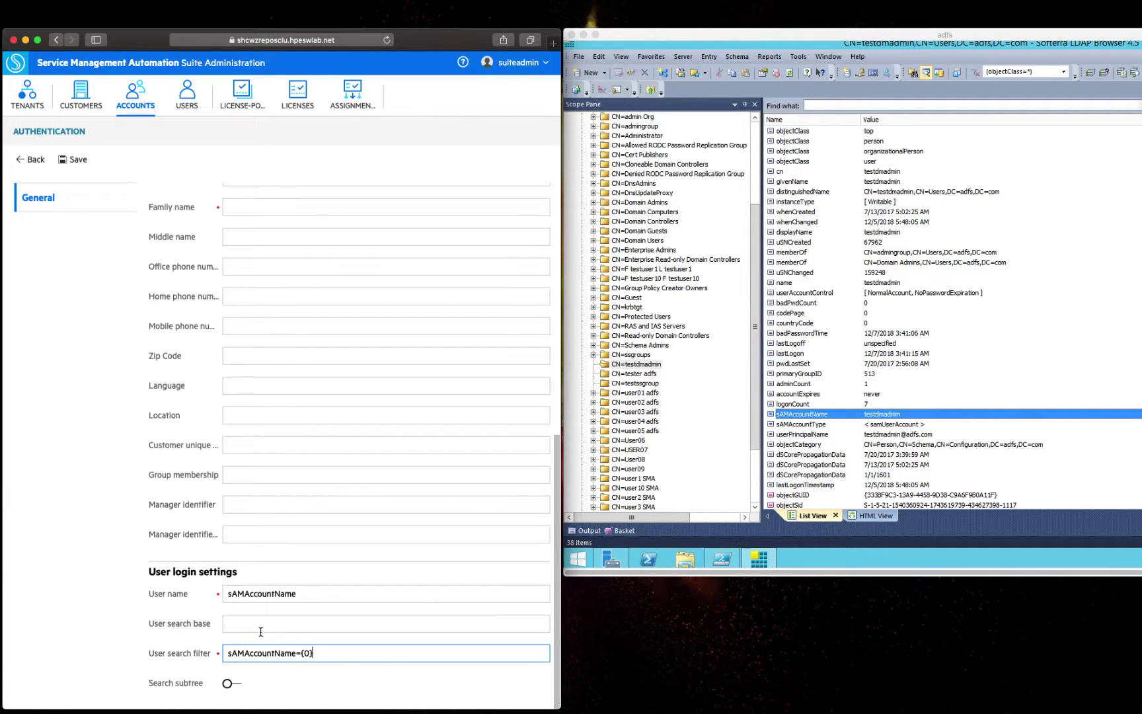
{"action": "scroll", "coordinate": [302, 598], "scroll_direction": "up", "scroll_amount": 5}
{"action": "left_click", "coordinate": [248, 468]}
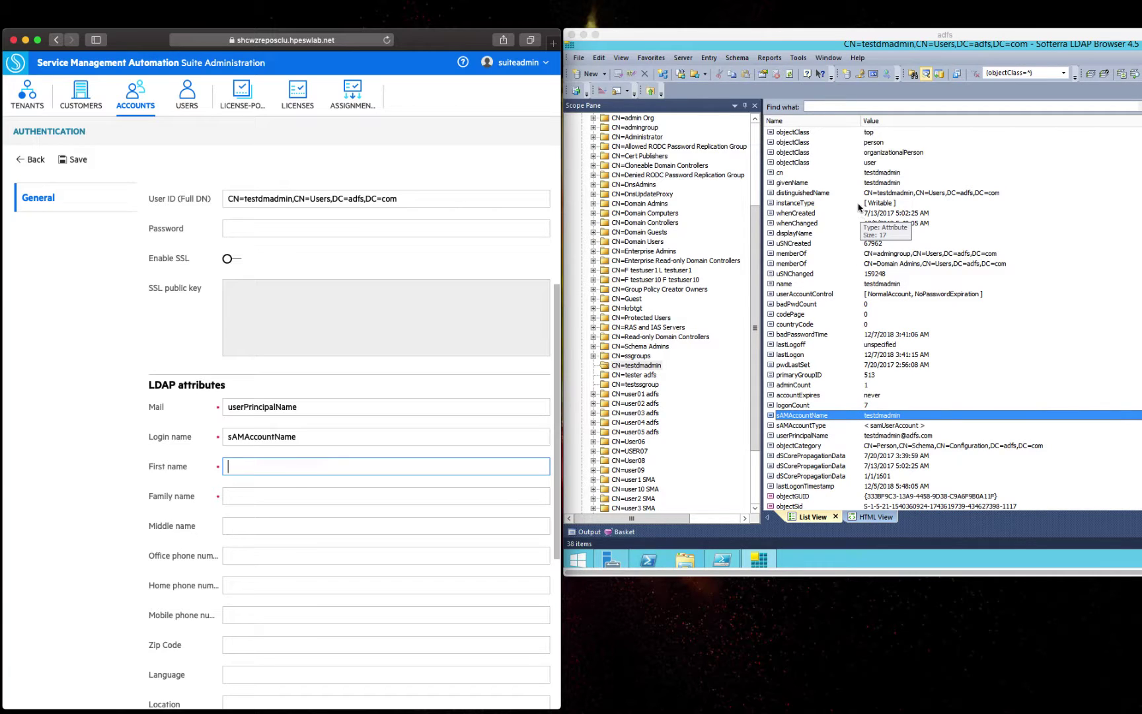
Step: Map First name to givenName copied from the LDAP Browser, removing the sample value
{"action": "left_click", "coordinate": [830, 190]}
{"action": "left_click", "coordinate": [828, 186]}
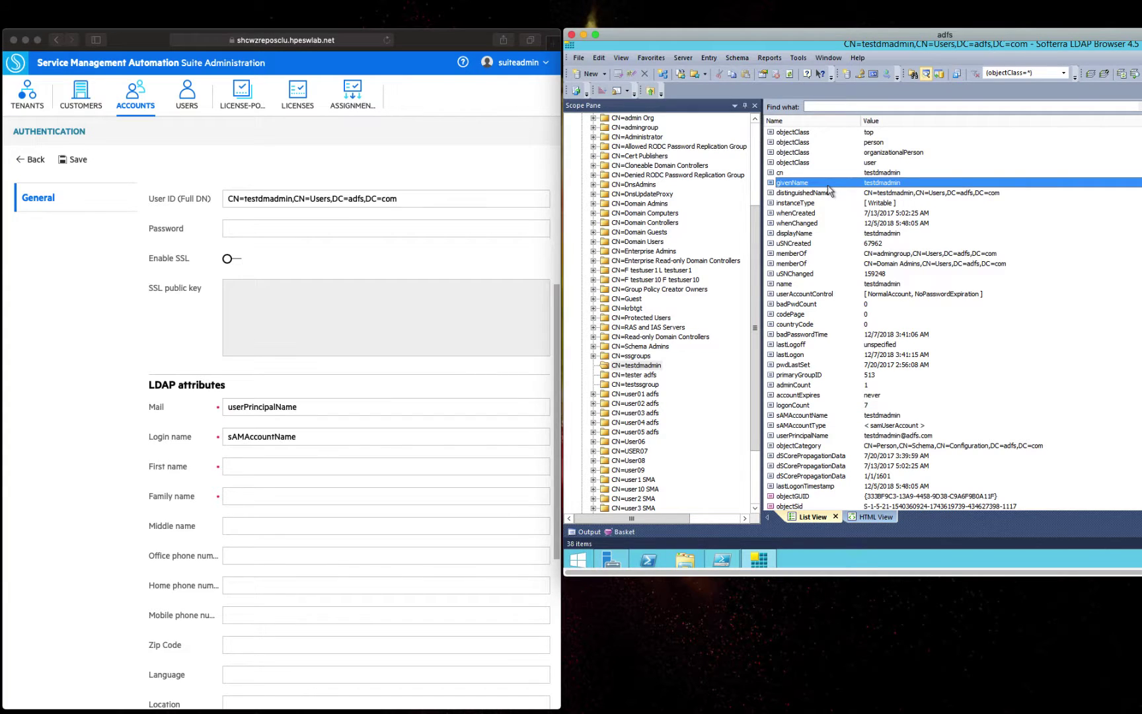
{"action": "right_click", "coordinate": [831, 188]}
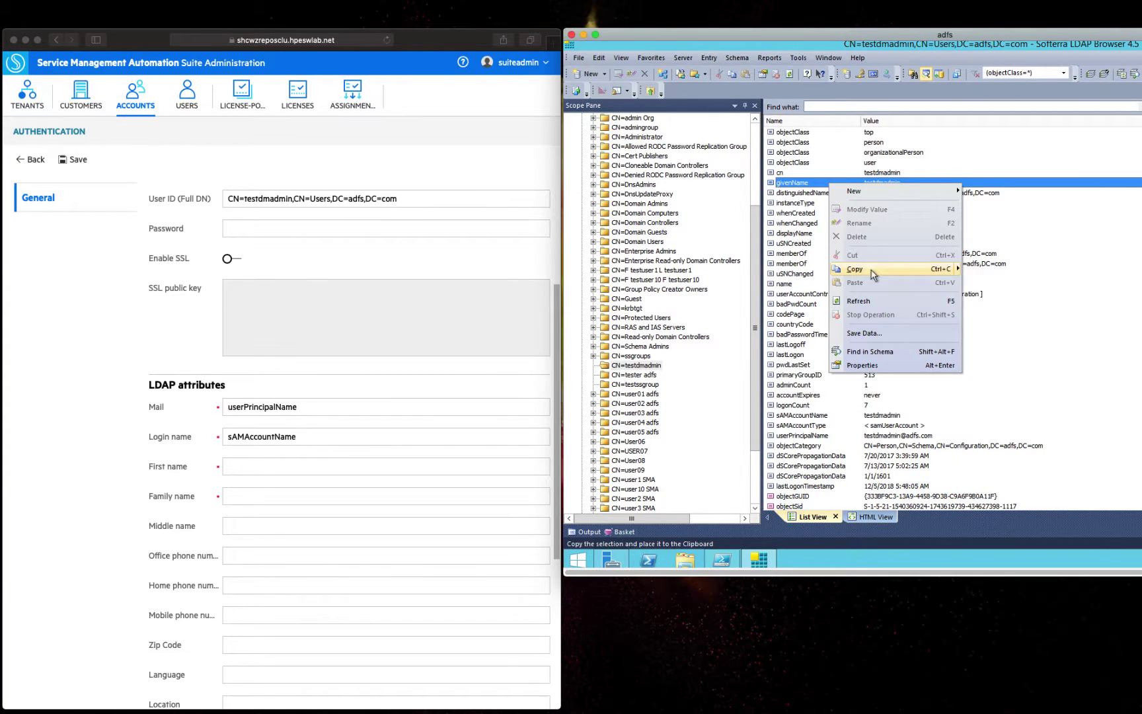
{"action": "left_click", "coordinate": [877, 271]}
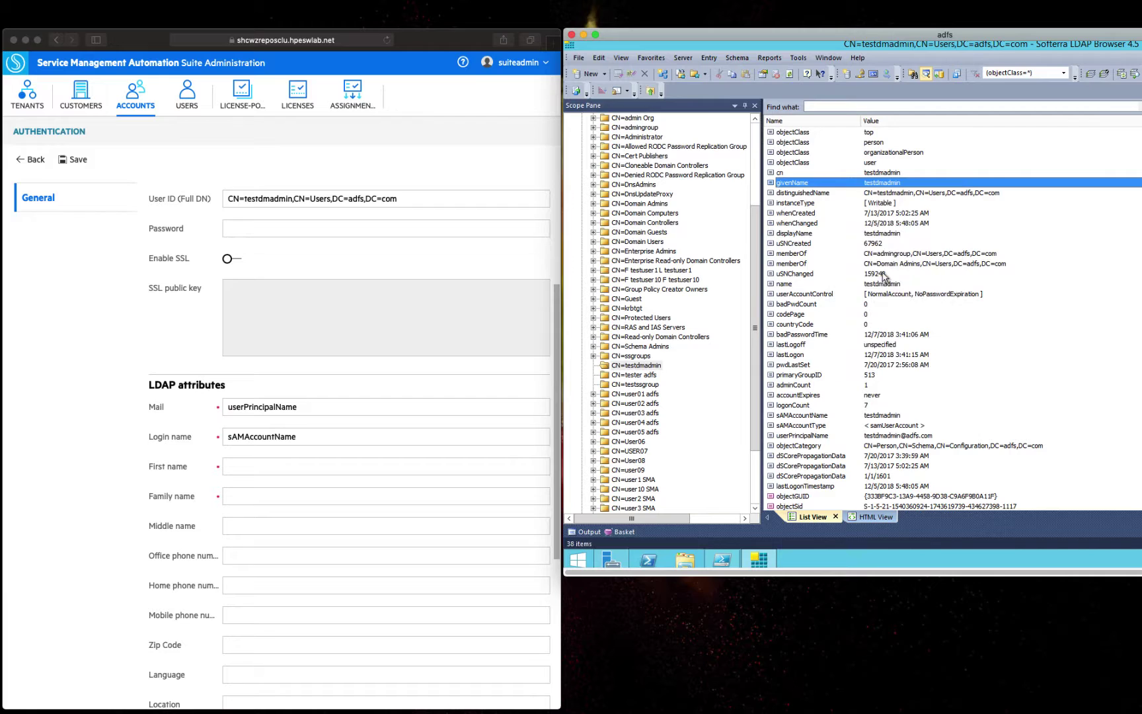
{"action": "left_click", "coordinate": [262, 475]}
{"action": "key", "text": "super+v"}
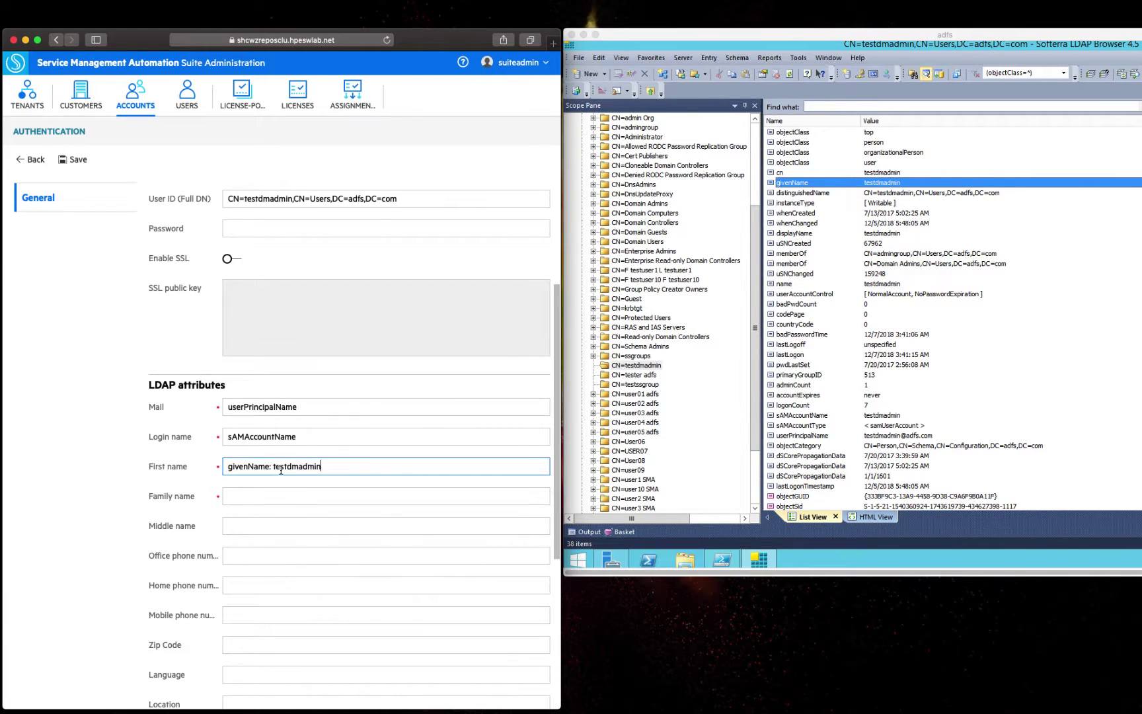
{"action": "left_click_drag", "start_coordinate": [274, 467], "coordinate": [373, 471]}
{"action": "key", "text": "BackSpace"}
{"action": "left_click", "coordinate": [320, 494]}
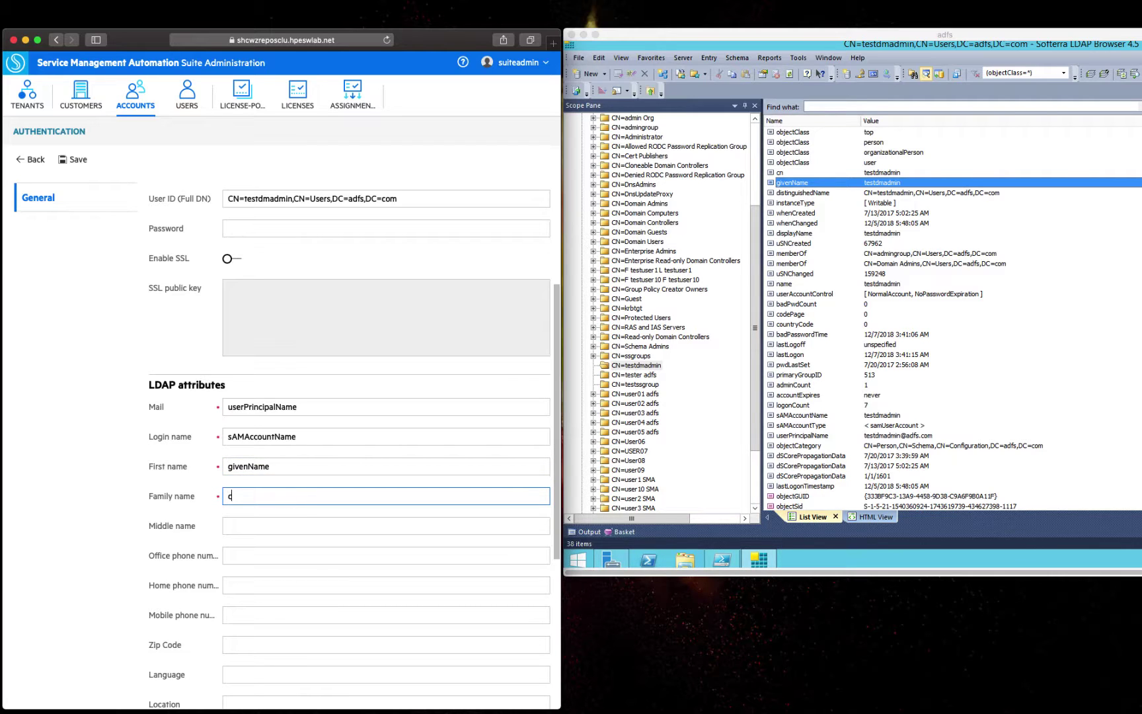
{"action": "scroll", "coordinate": [322, 363], "scroll_direction": "up", "scroll_amount": 5}
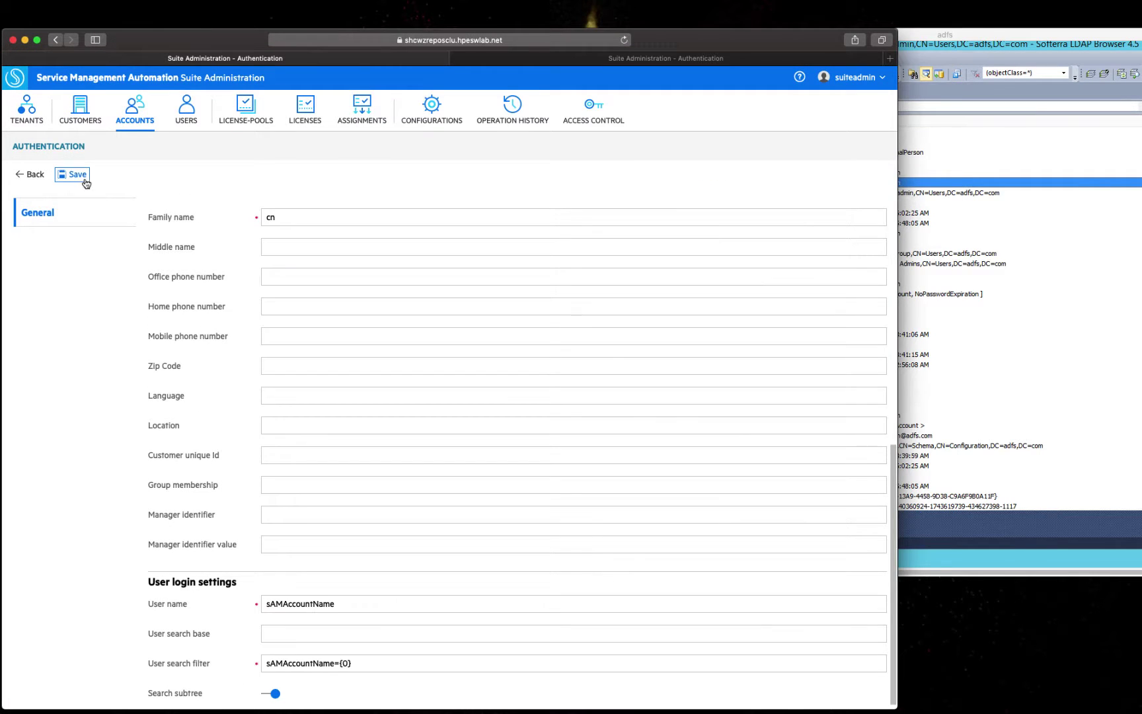
Step: Add the bind account password and retry saving, then select the 'distinguishedName:' text in Group DN
{"action": "left_click", "coordinate": [78, 176]}
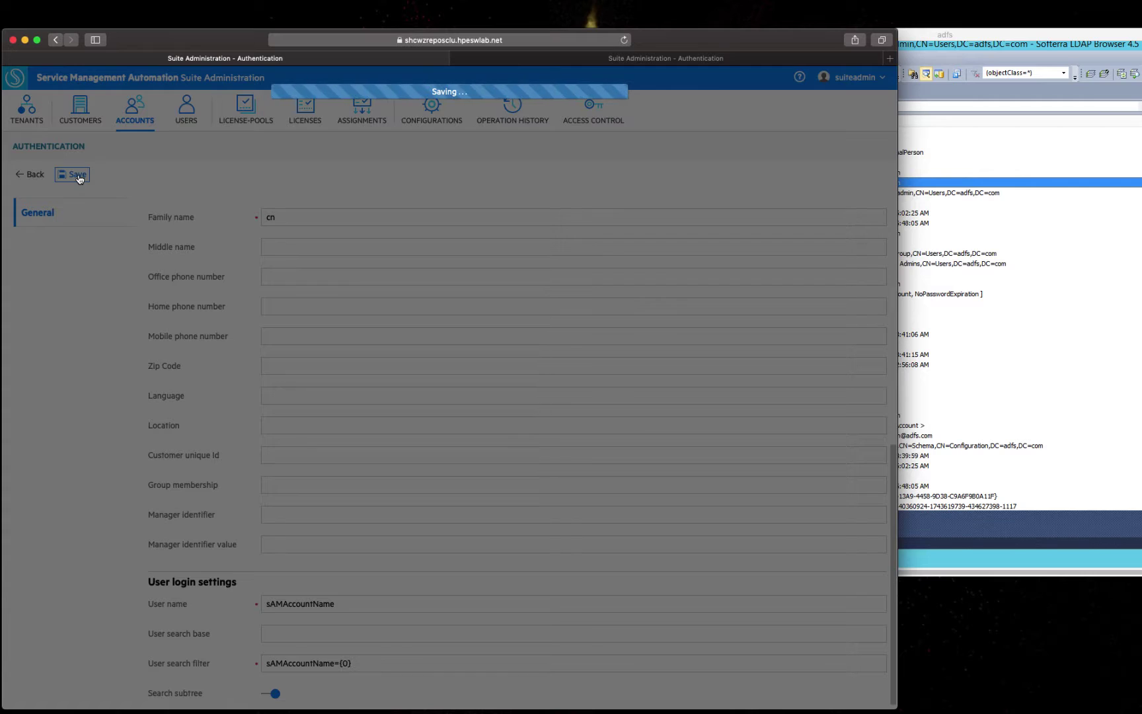
{"action": "scroll", "coordinate": [332, 506], "scroll_direction": "up", "scroll_amount": 4}
{"action": "scroll", "coordinate": [333, 509], "scroll_direction": "up", "scroll_amount": 8}
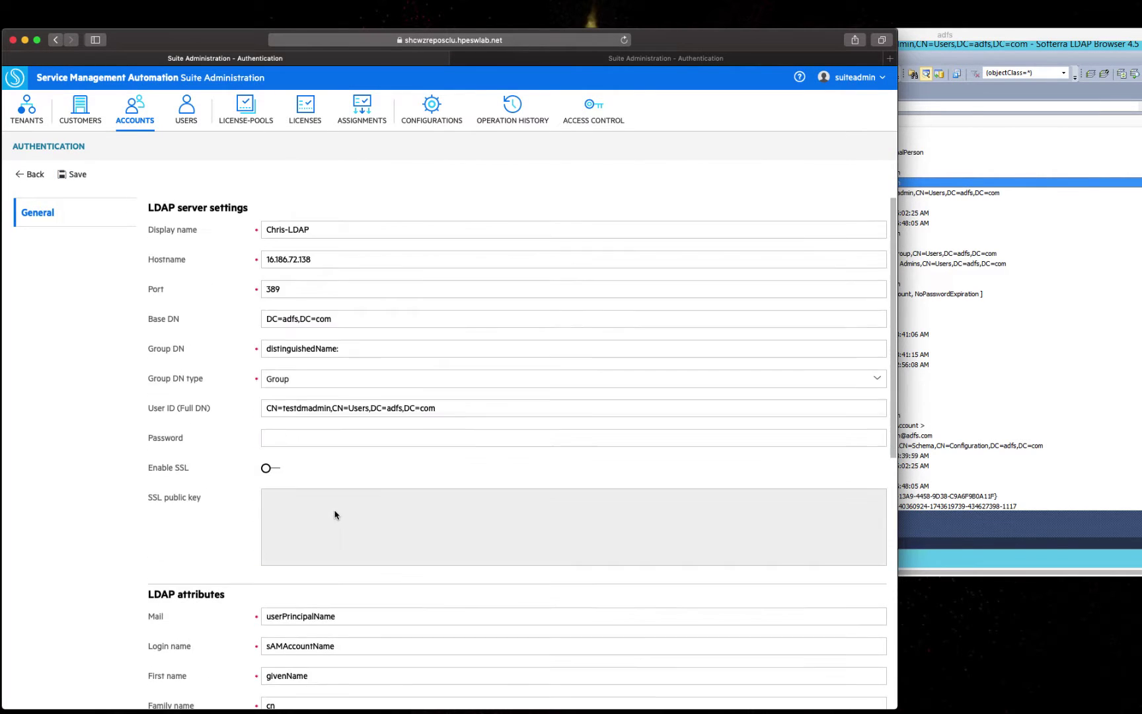
{"action": "left_click", "coordinate": [288, 439]}
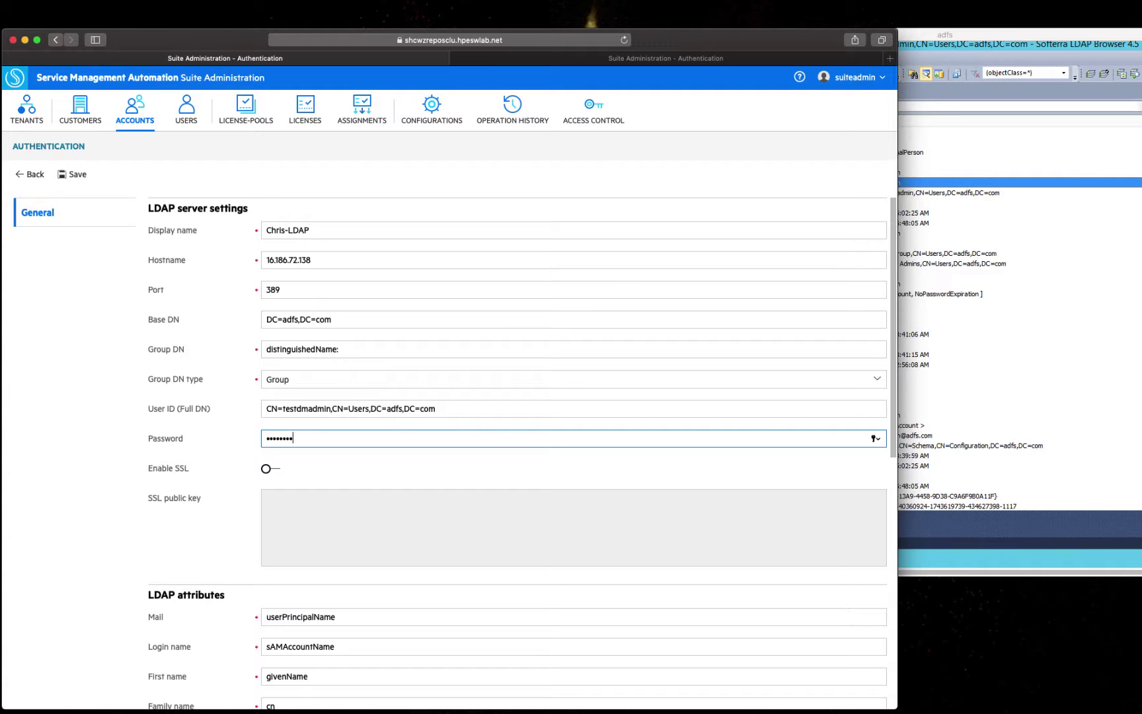
{"action": "type", "text": "*"}
{"action": "left_click", "coordinate": [77, 176]}
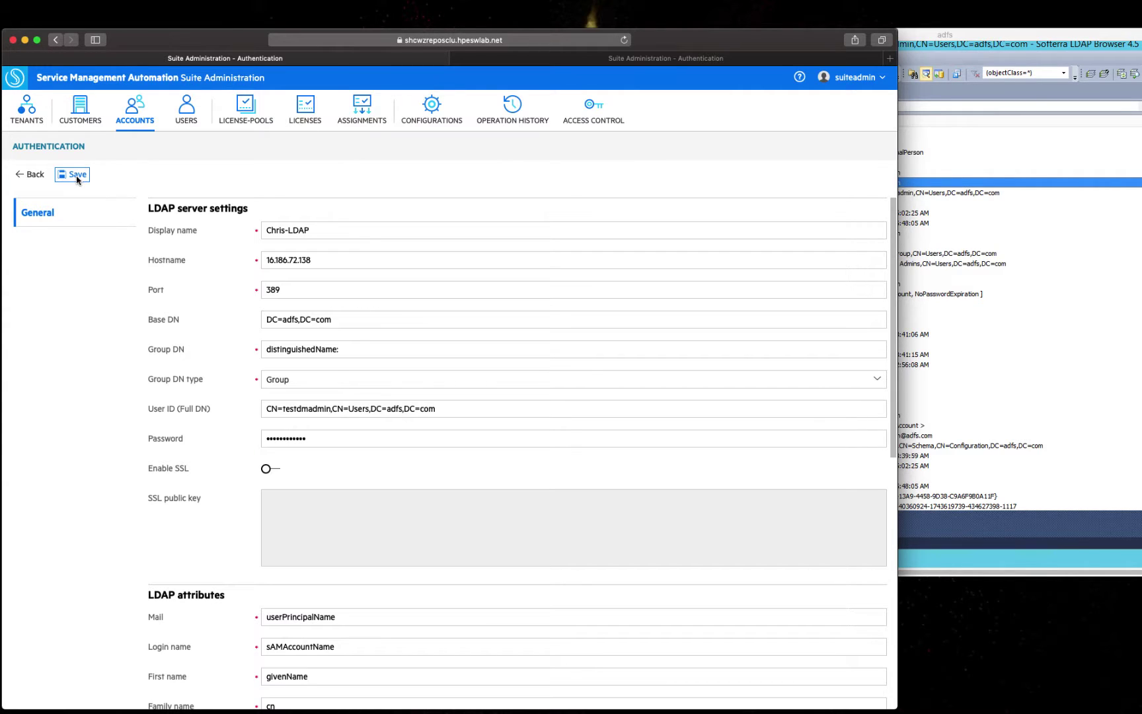
{"action": "left_click", "coordinate": [322, 349]}
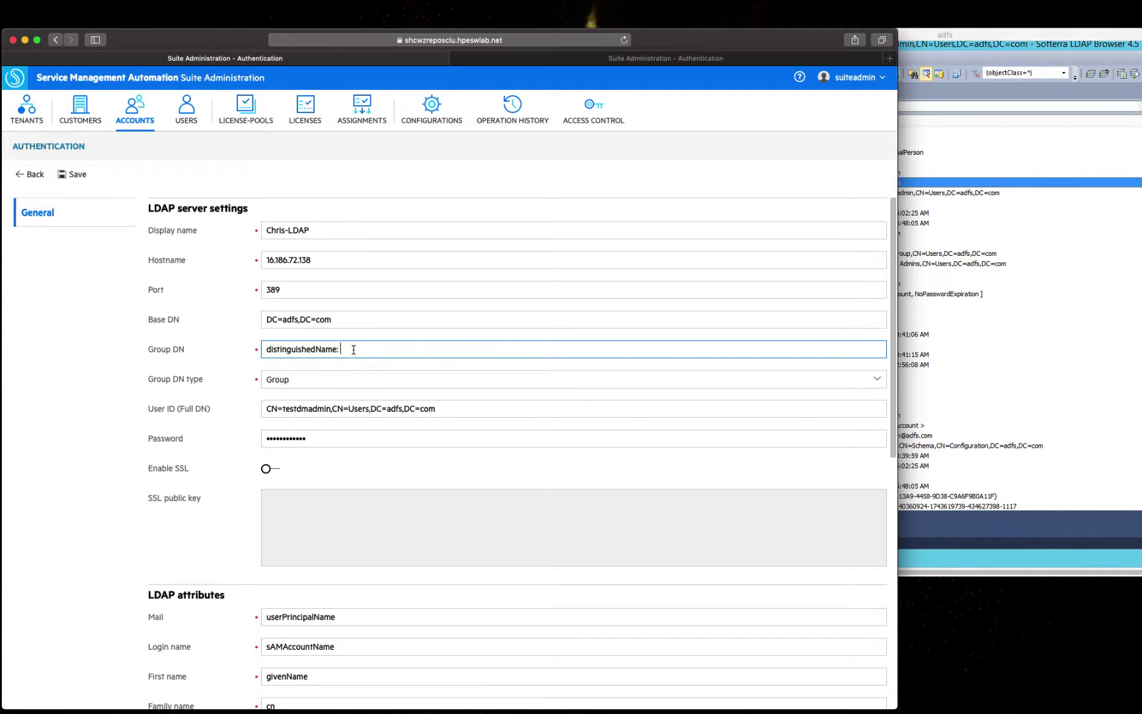
{"action": "left_click_drag", "start_coordinate": [345, 349], "coordinate": [263, 348]}
Step: Replace Group DN with CN=testssgroup,CN=Users,DC=adfs,DC=com from Softerra and save the LDAP settings
{"action": "left_click", "coordinate": [991, 385]}
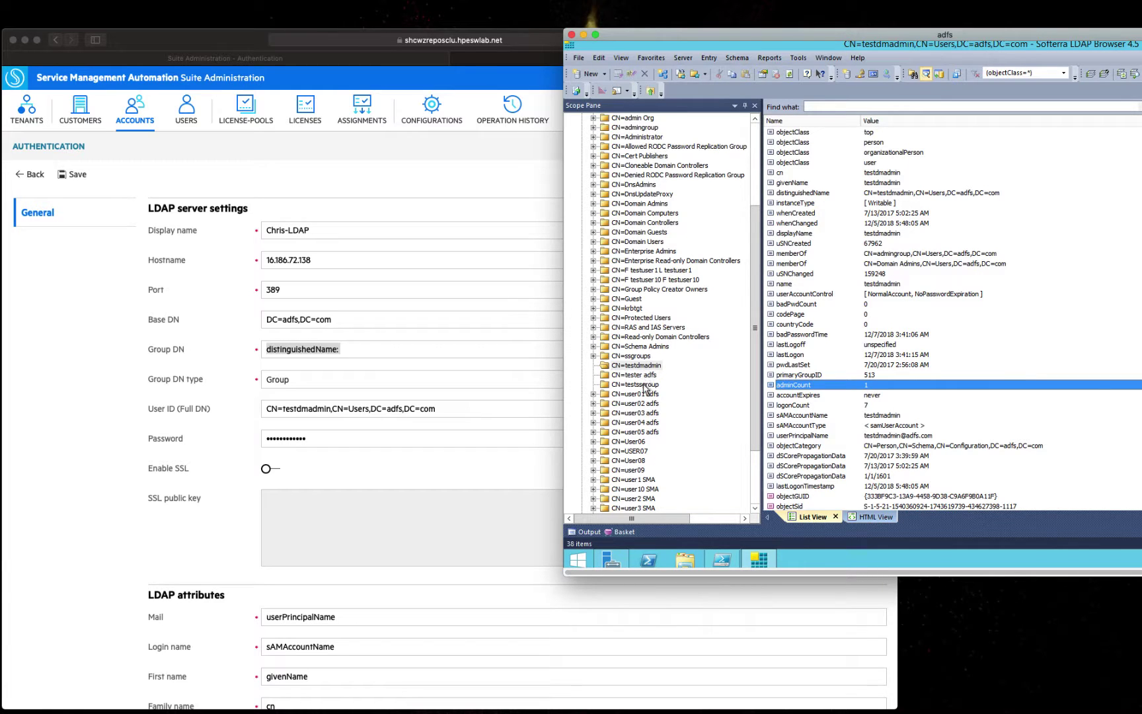
{"action": "left_click", "coordinate": [645, 386]}
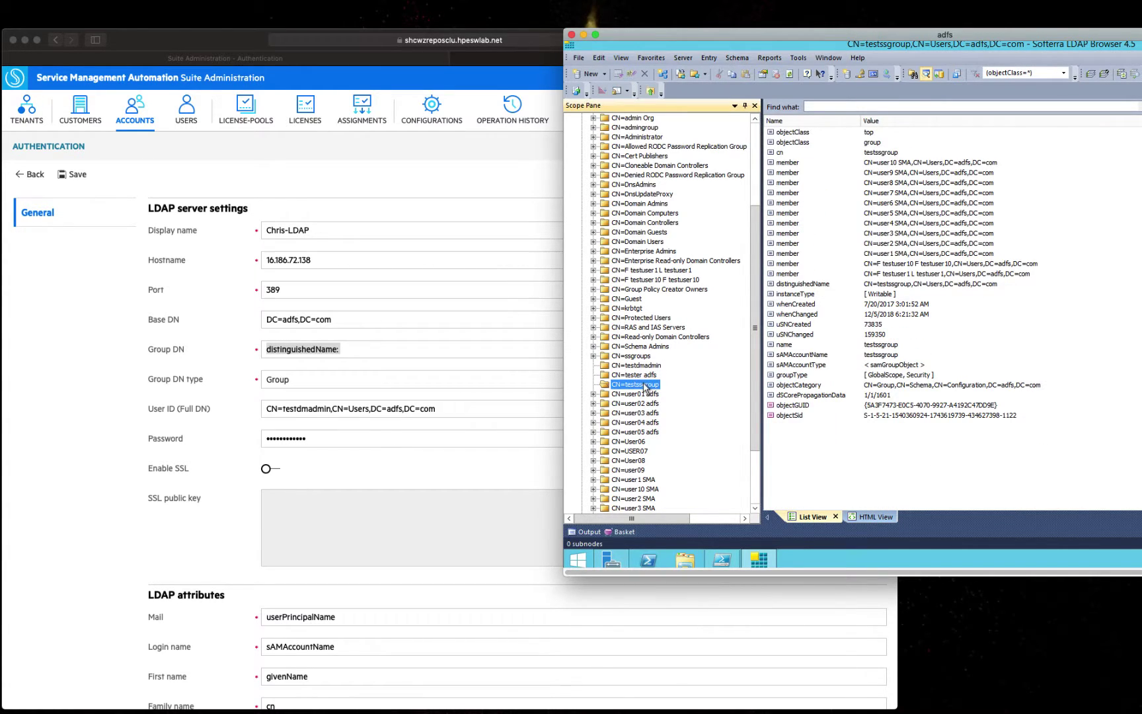
{"action": "left_click", "coordinate": [899, 285]}
{"action": "right_click", "coordinate": [898, 285]}
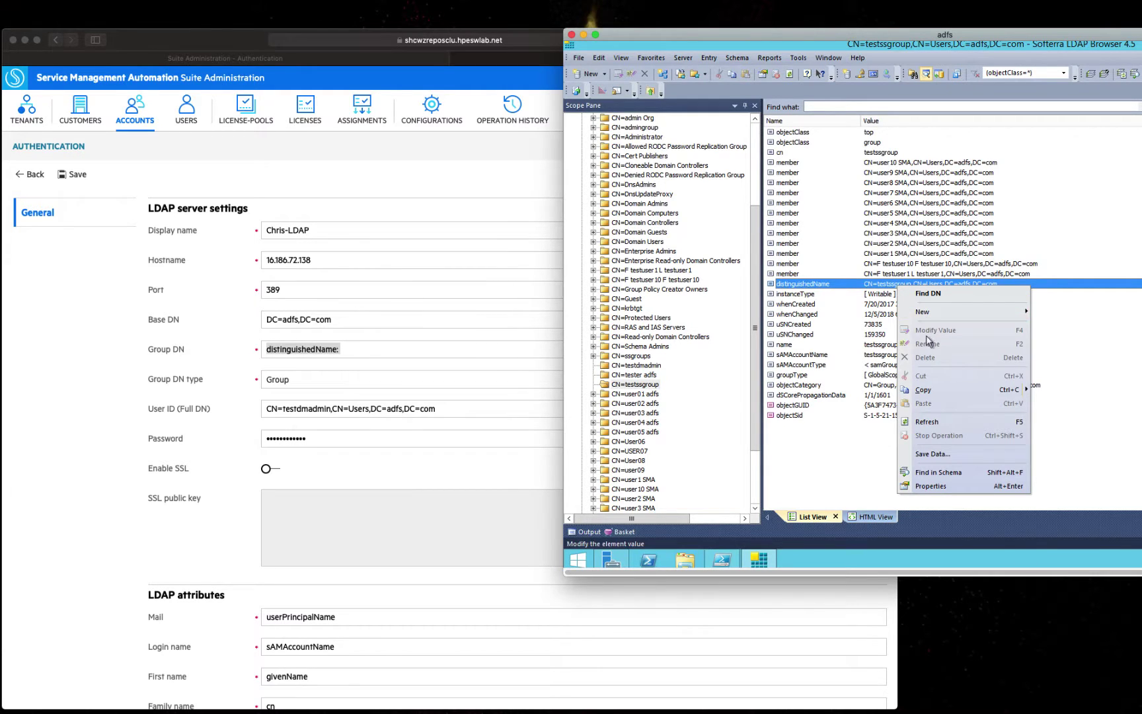
{"action": "left_click", "coordinate": [923, 390]}
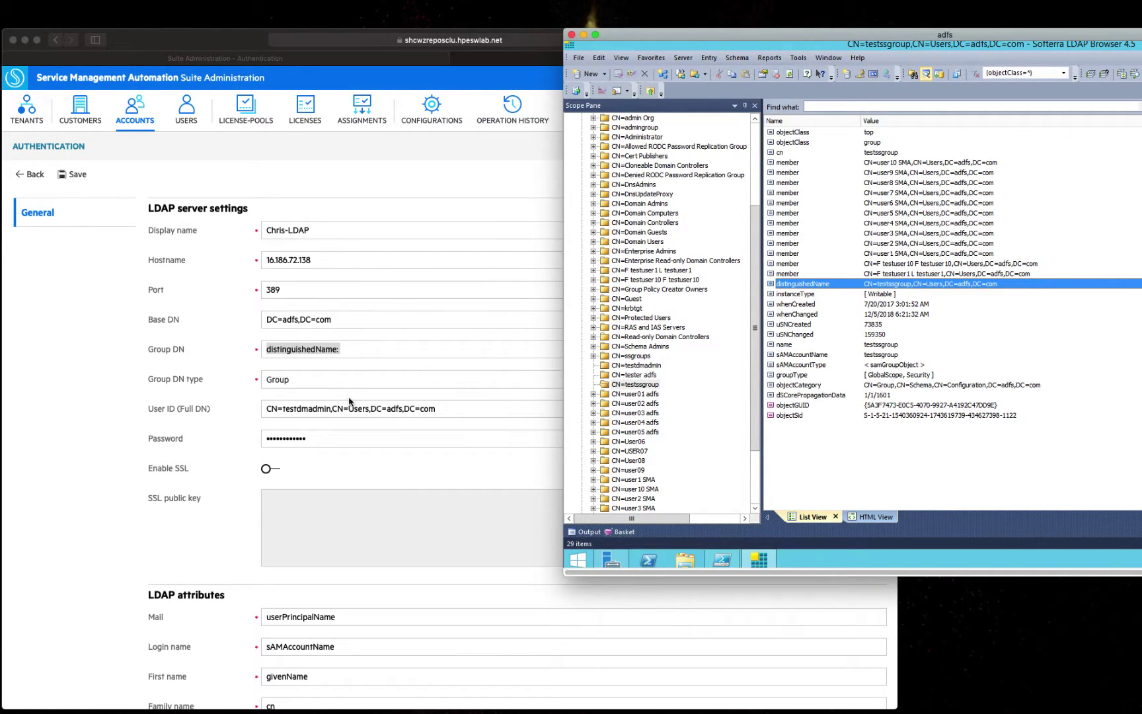
{"action": "left_click", "coordinate": [323, 357]}
{"action": "left_click_drag", "start_coordinate": [347, 349], "coordinate": [234, 347]}
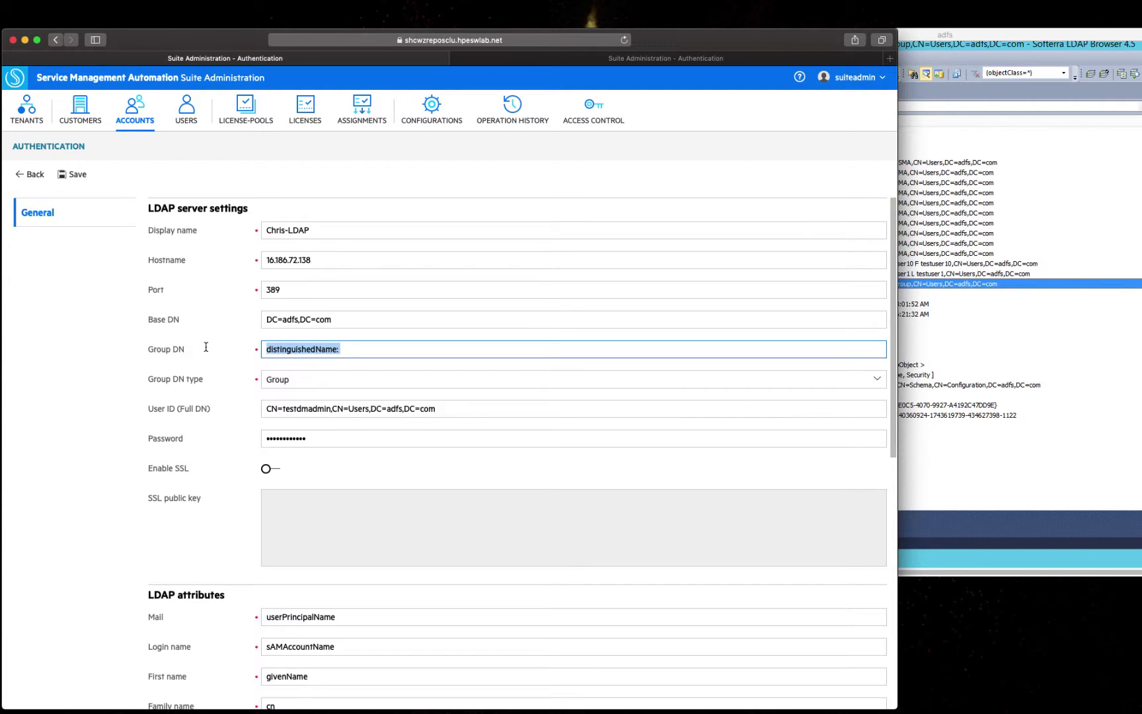
{"action": "type", "text": "distinguishedName: CN=testssgroup,CN=Users,DC=adfs,DC=com"}
{"action": "left_click_drag", "start_coordinate": [342, 350], "coordinate": [236, 349]}
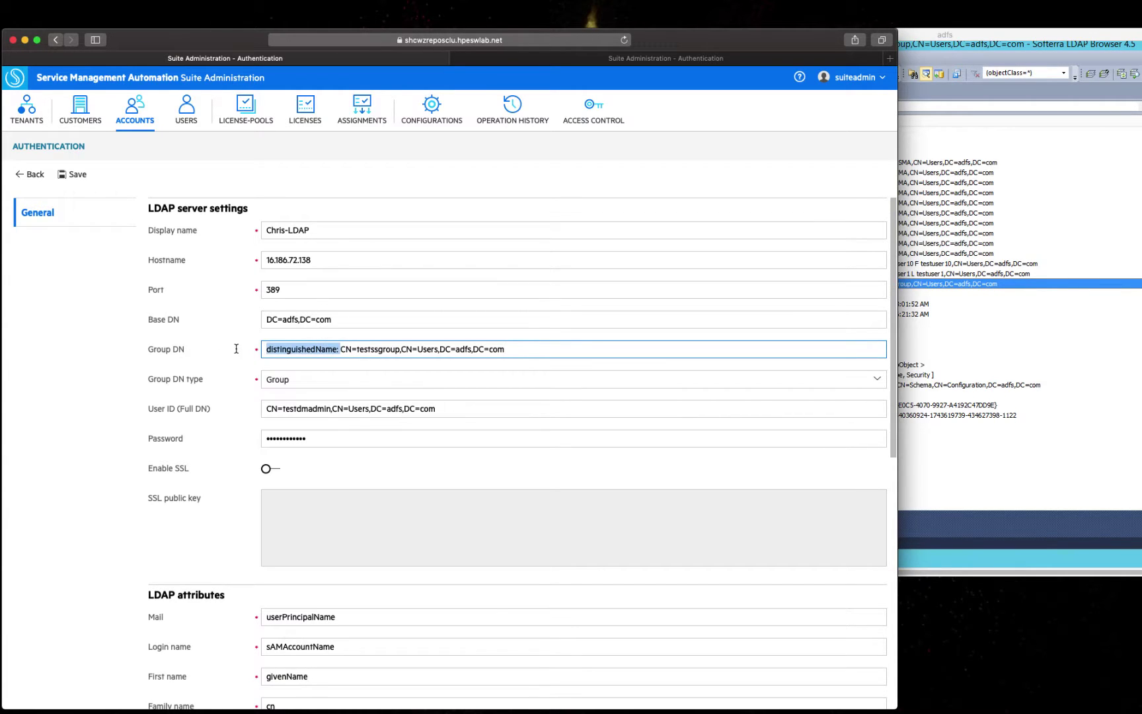
{"action": "key", "text": "BackSpace"}
{"action": "scroll", "coordinate": [102, 195], "scroll_direction": "down", "scroll_amount": 1}
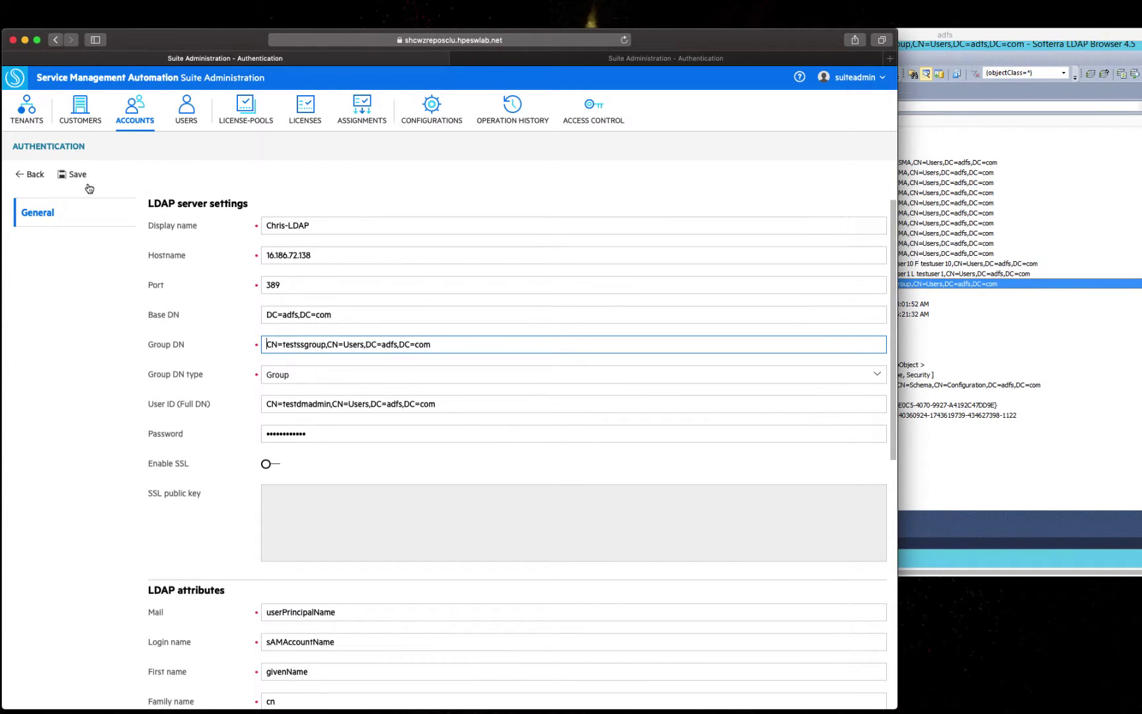
{"action": "left_click", "coordinate": [77, 176]}
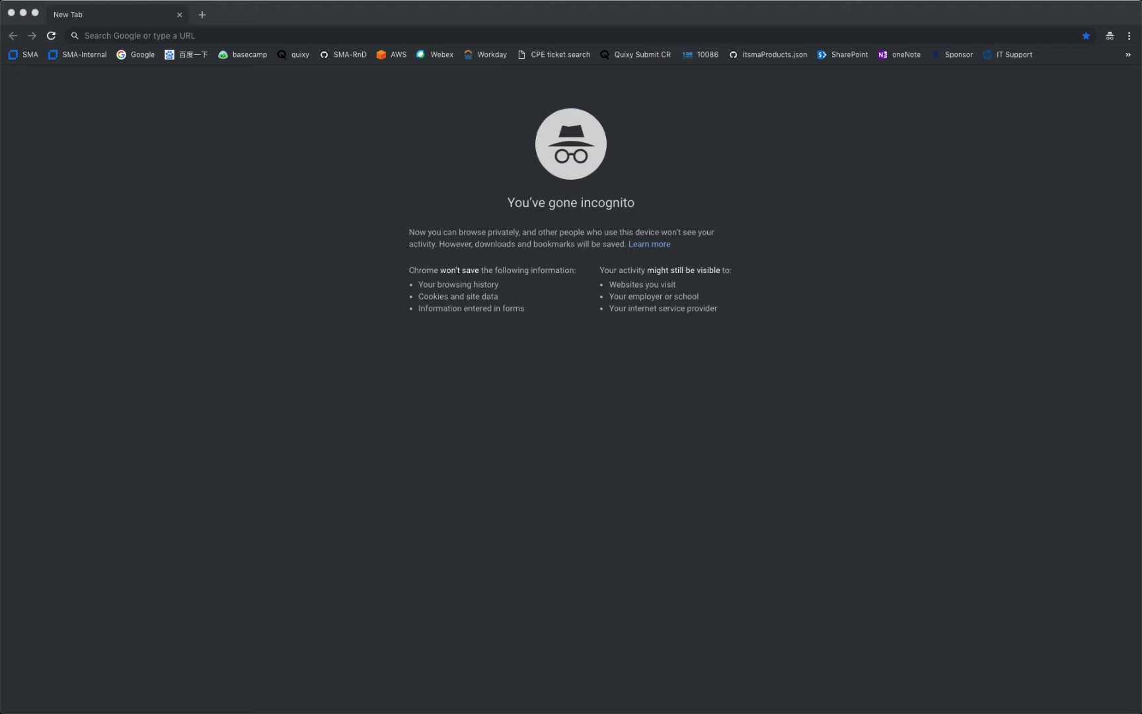
Step: Load the pasted Service Portal login address in the incognito window and proceed past the certificate warning
{"action": "left_click", "coordinate": [333, 35]}
{"action": "type", "text": "https://shcwzreposclu.hpeswlab.net:443/saw/ess?TENANTID=765432269"}
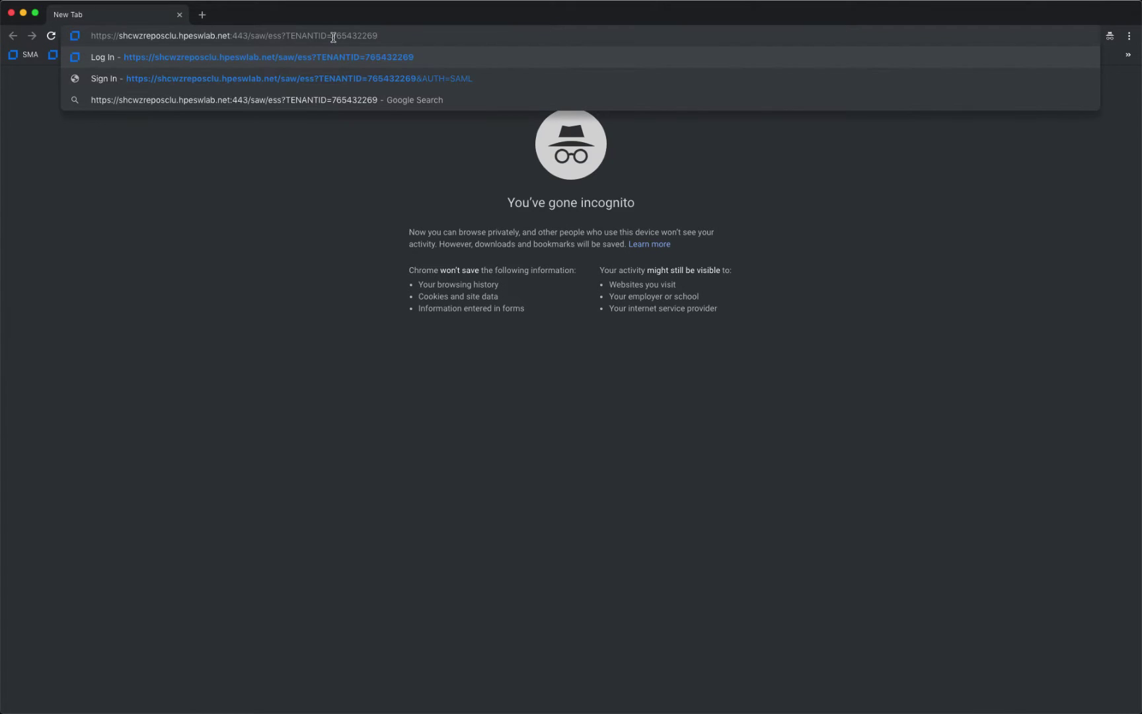
{"action": "key", "text": "Return"}
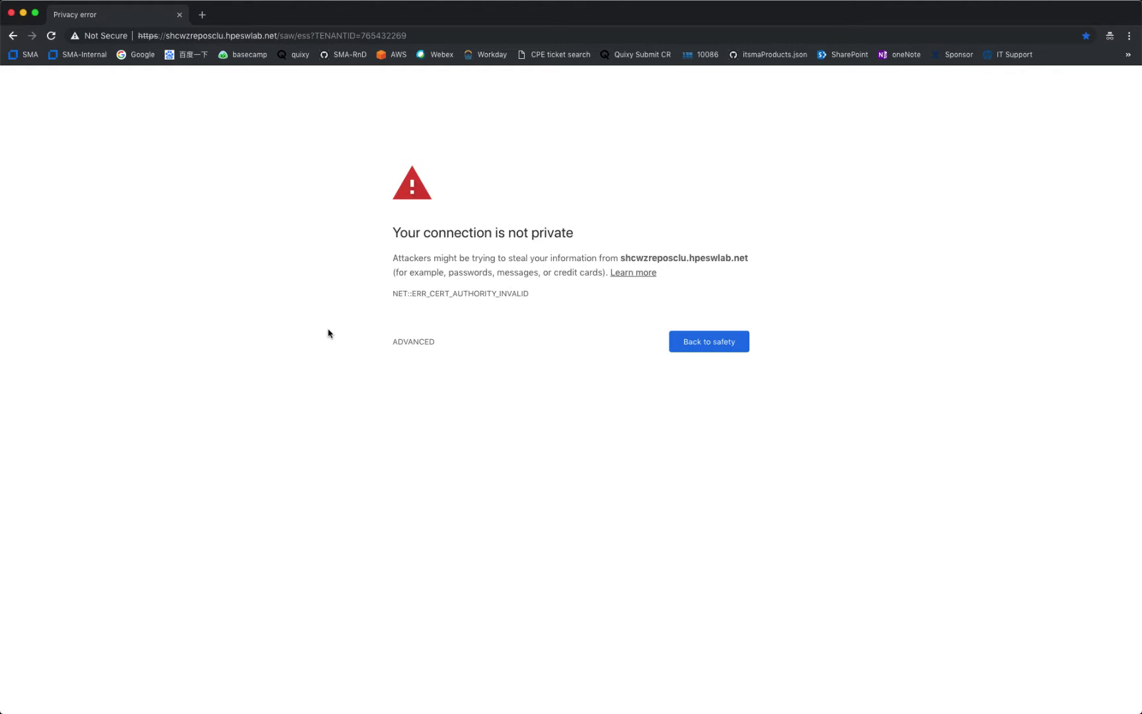
{"action": "left_click", "coordinate": [405, 343]}
{"action": "left_click", "coordinate": [434, 433]}
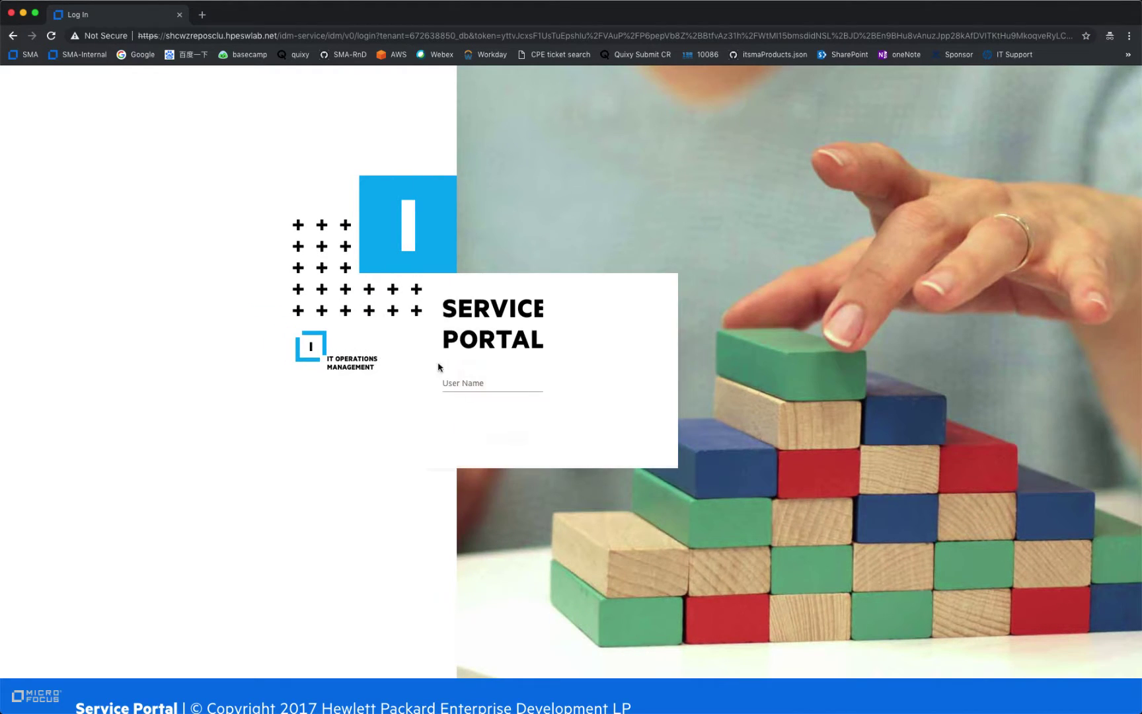
Step: Log in to Service Portal as user2 with its password, highlighting 'ldap' in the login address
{"action": "left_click", "coordinate": [469, 350]}
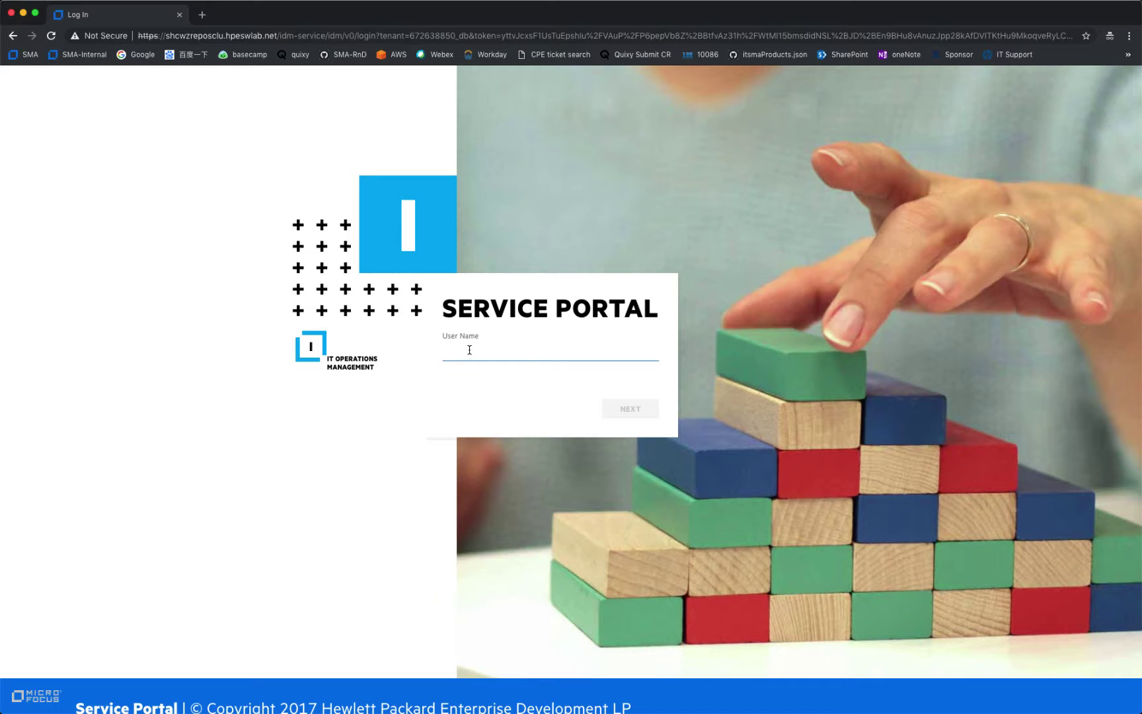
{"action": "type", "text": "us"}
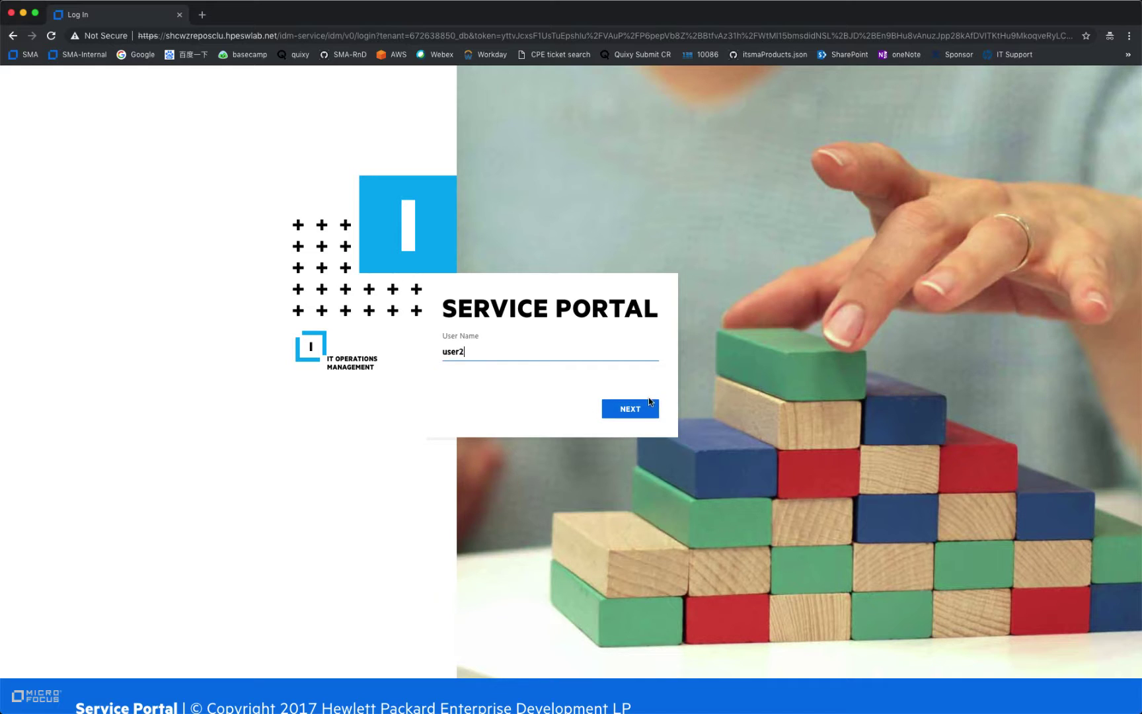
{"action": "type", "text": "er2"}
{"action": "left_click", "coordinate": [647, 405]}
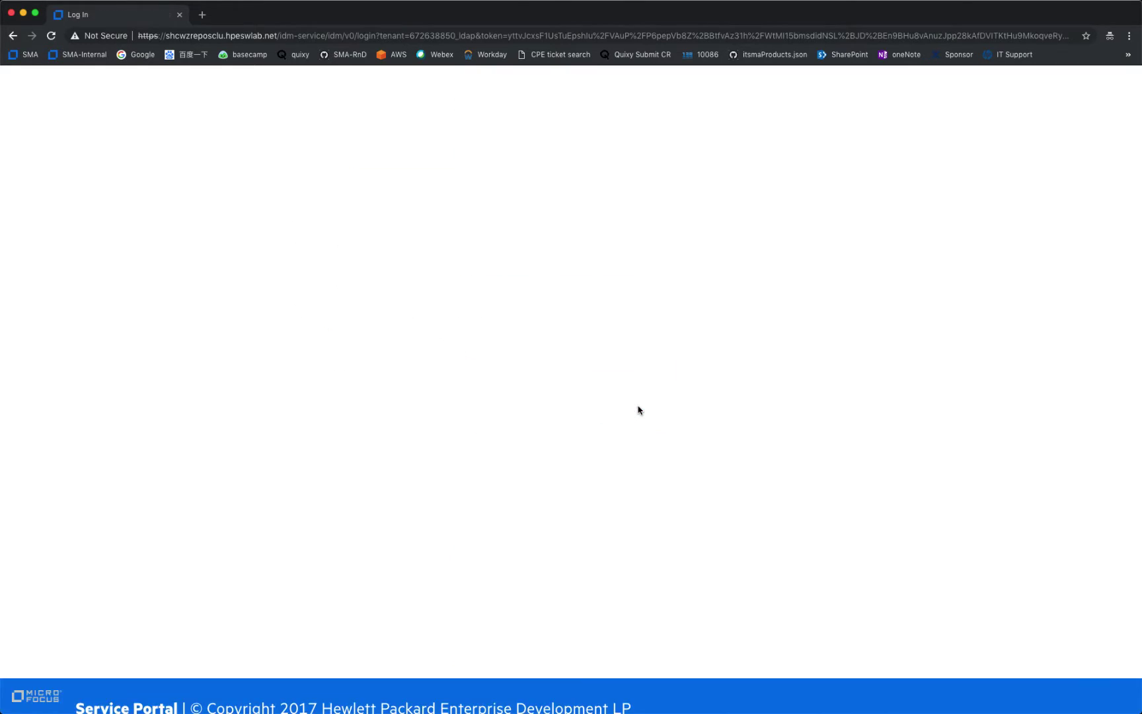
{"action": "left_click", "coordinate": [471, 39]}
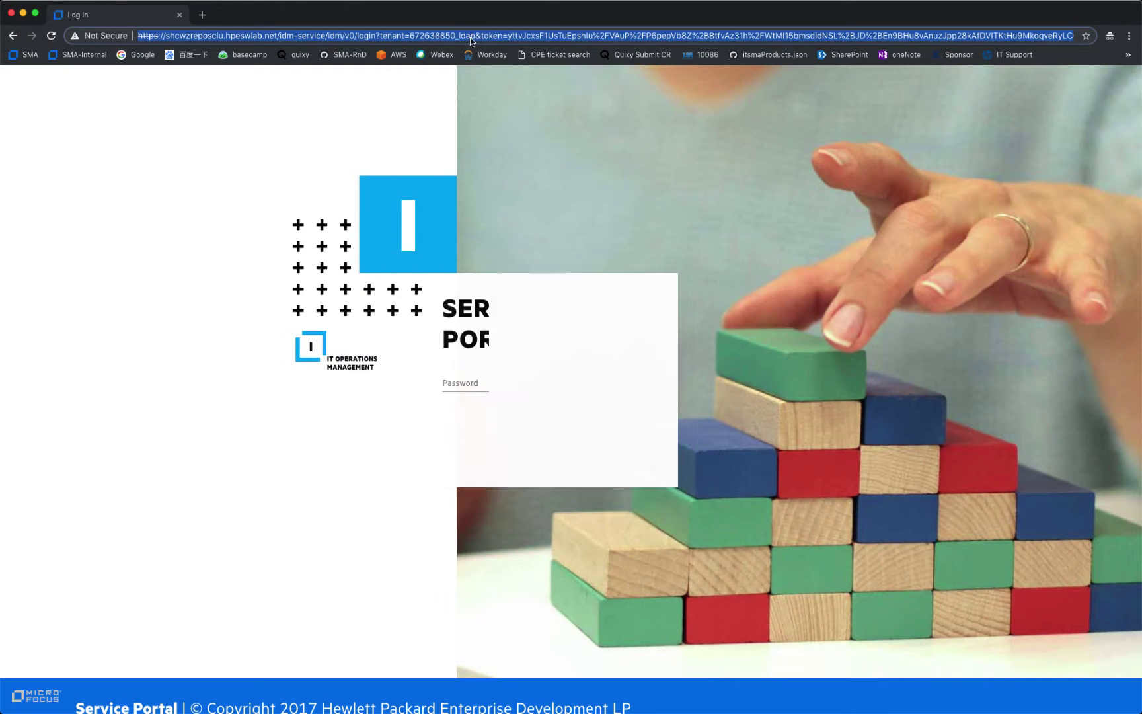
{"action": "left_click", "coordinate": [471, 39]}
{"action": "left_click_drag", "start_coordinate": [460, 36], "coordinate": [470, 37]}
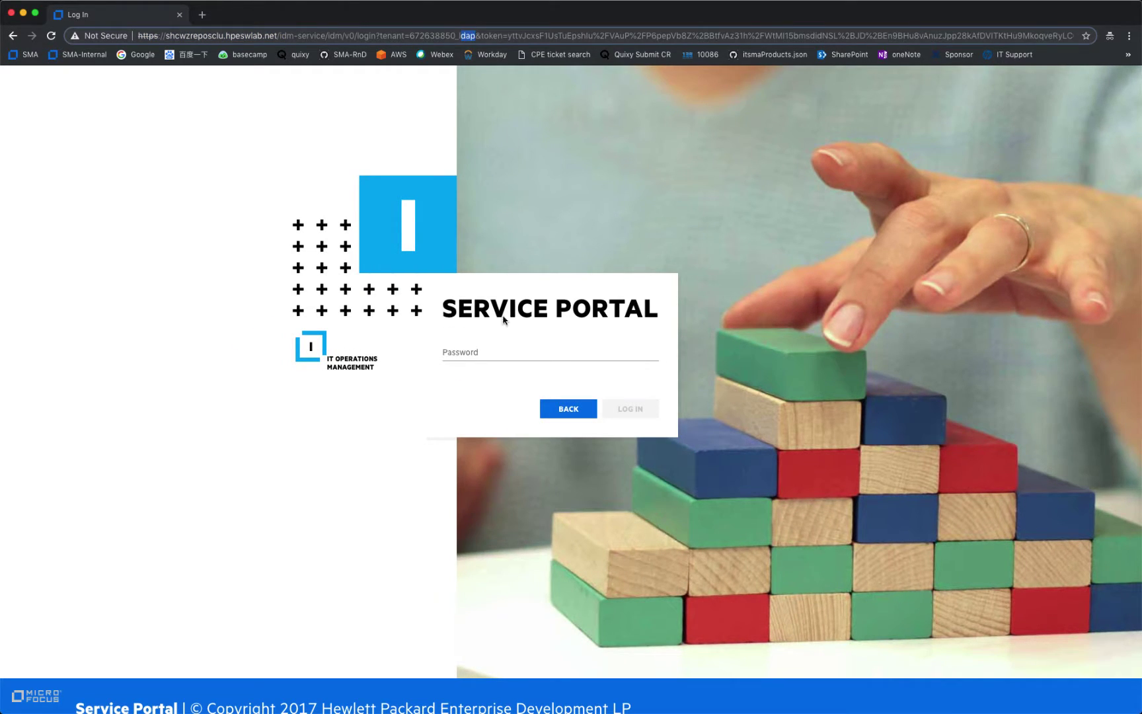
{"action": "left_click", "coordinate": [469, 350]}
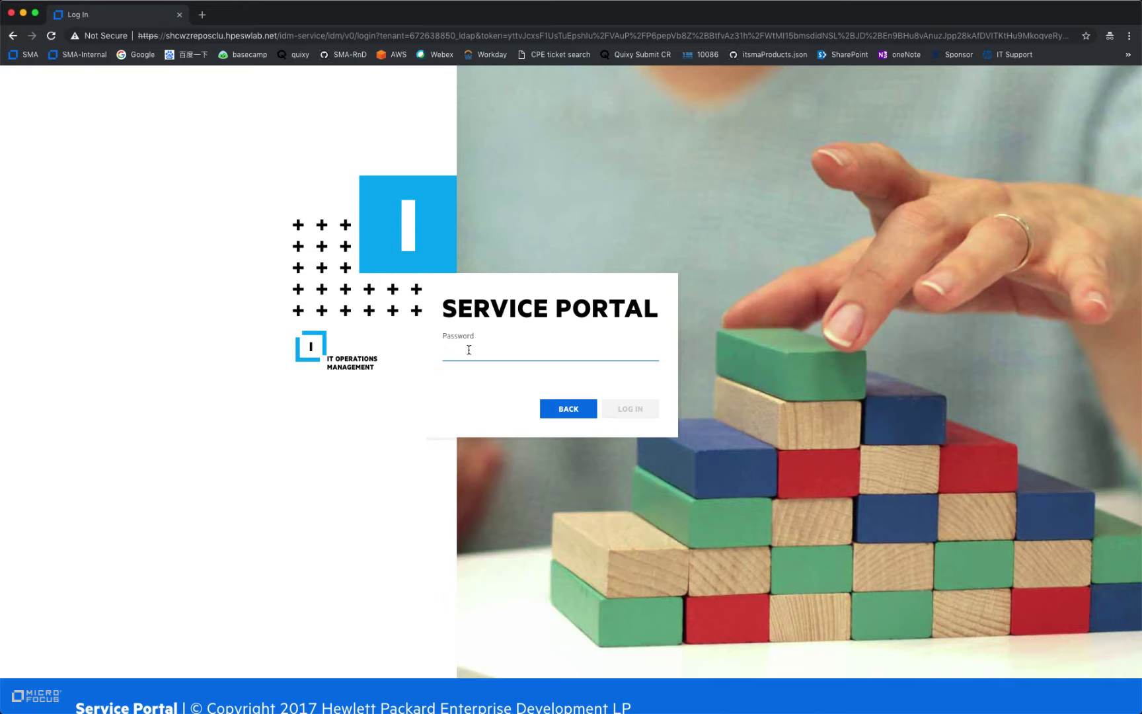
{"action": "type", "text": "••"}
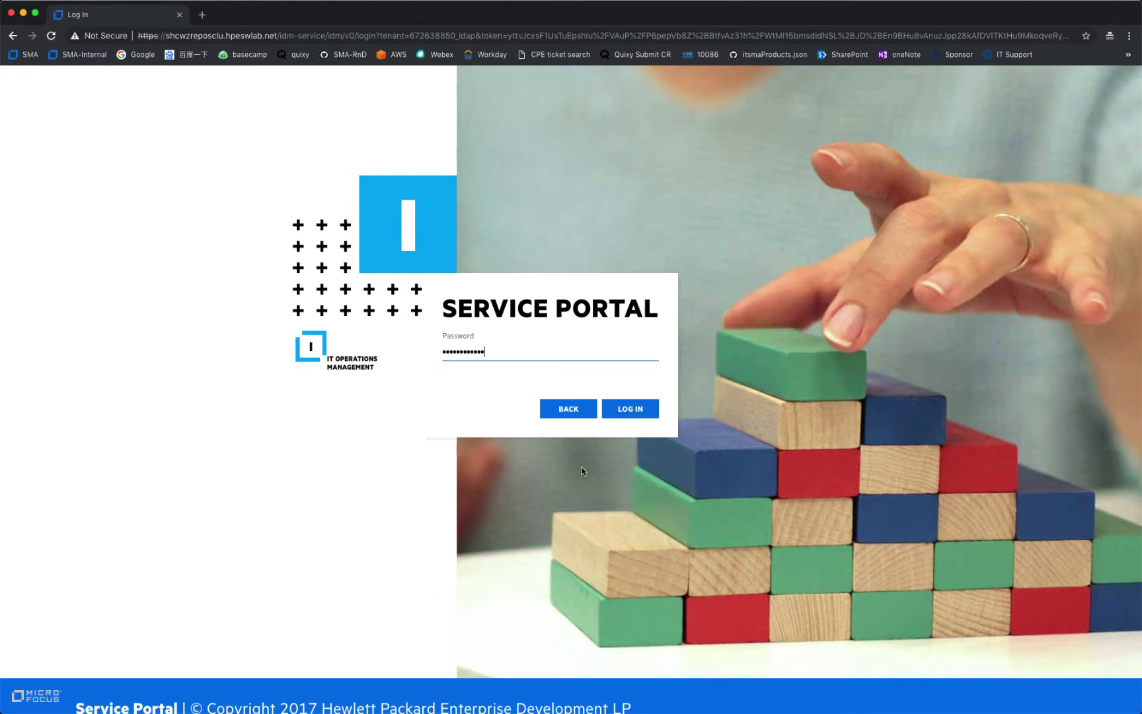
{"action": "left_click", "coordinate": [638, 413]}
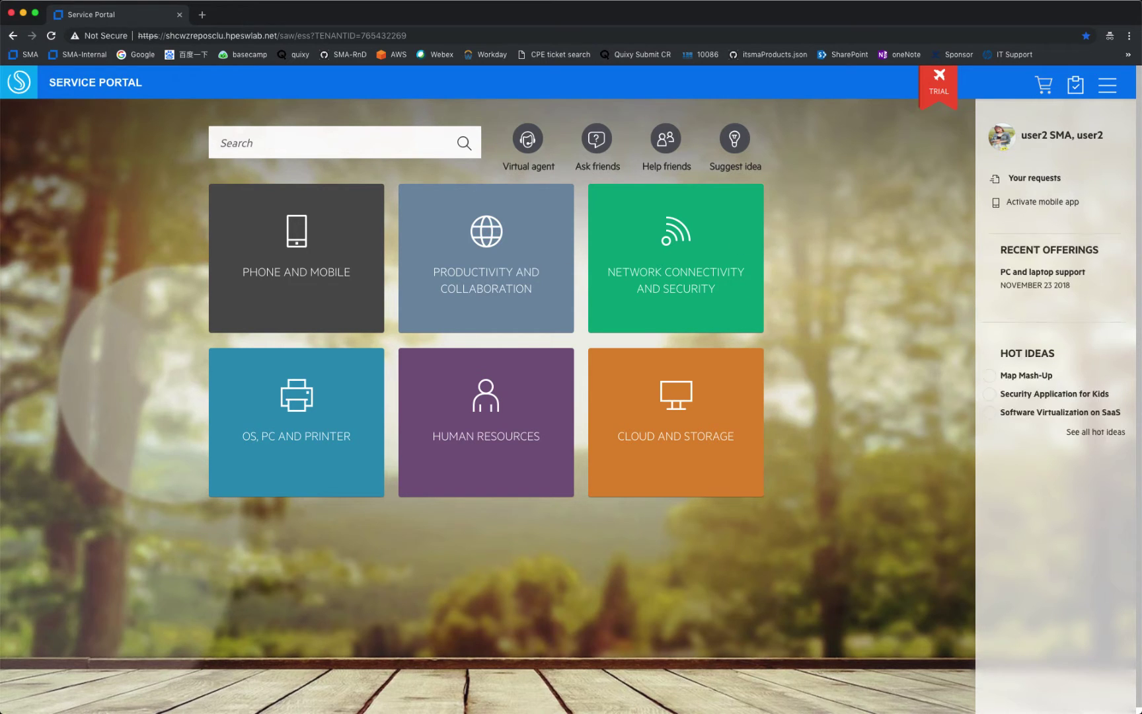
Step: Open ChrisAccount1's refreshed Users list in Suite Administration and highlight the LDAP user's row
{"action": "key", "text": "super+Tab"}
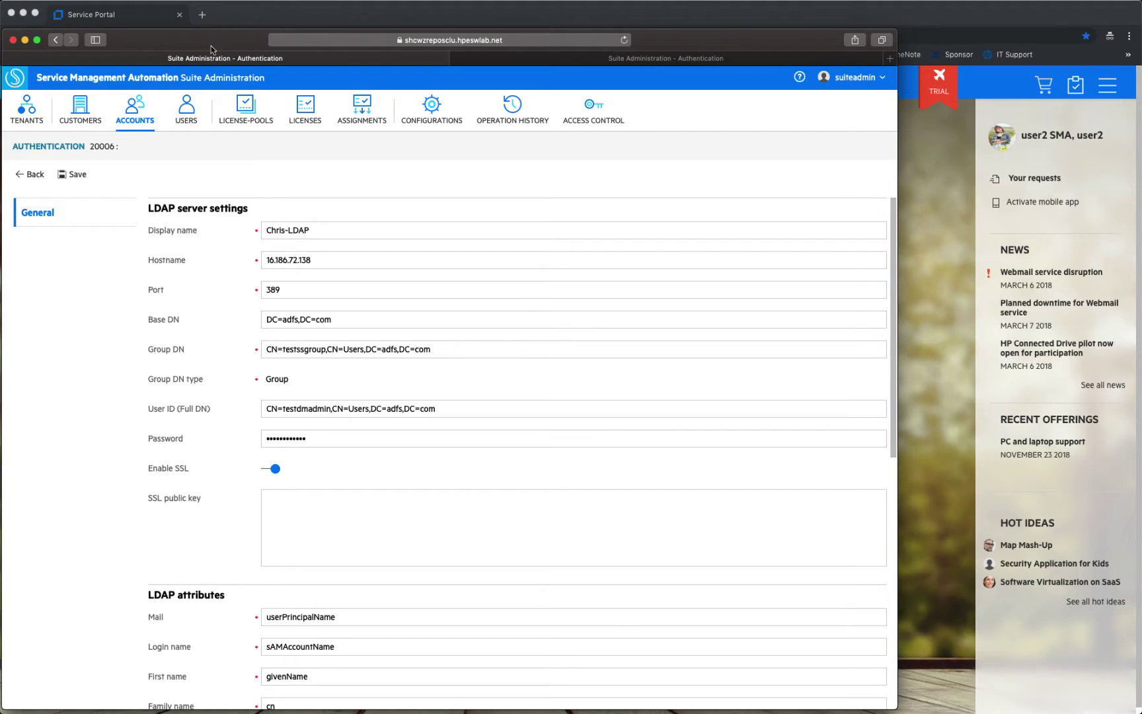
{"action": "left_click", "coordinate": [135, 120]}
{"action": "left_click", "coordinate": [60, 219]}
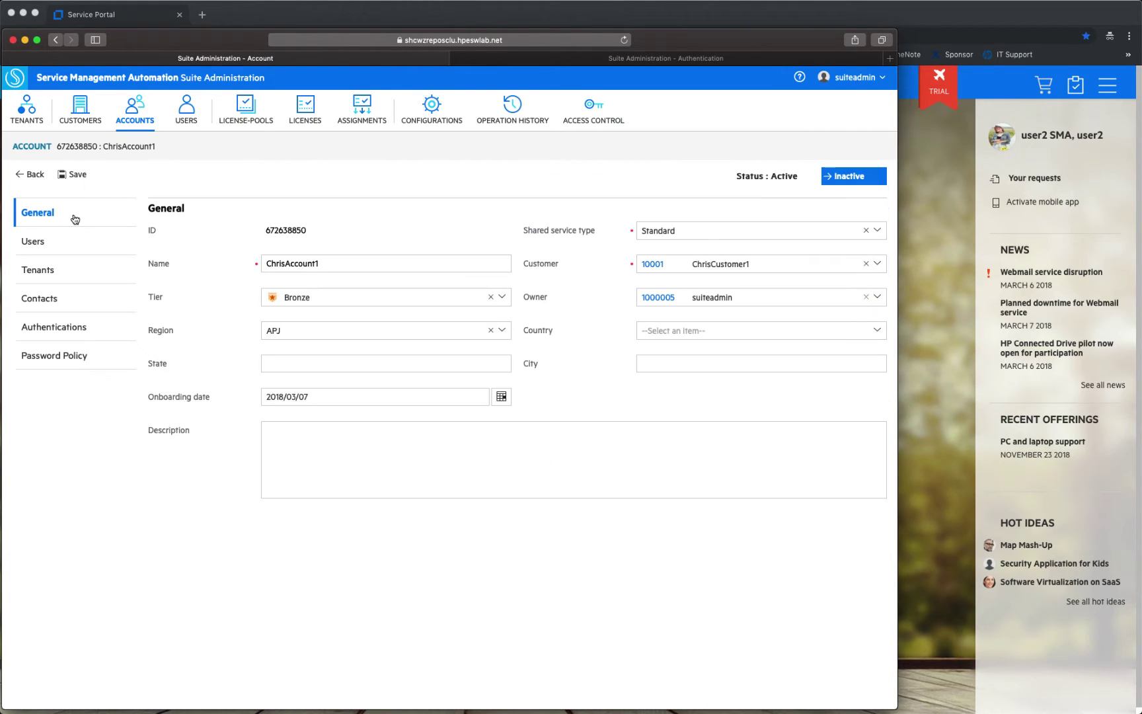
{"action": "left_click", "coordinate": [41, 245]}
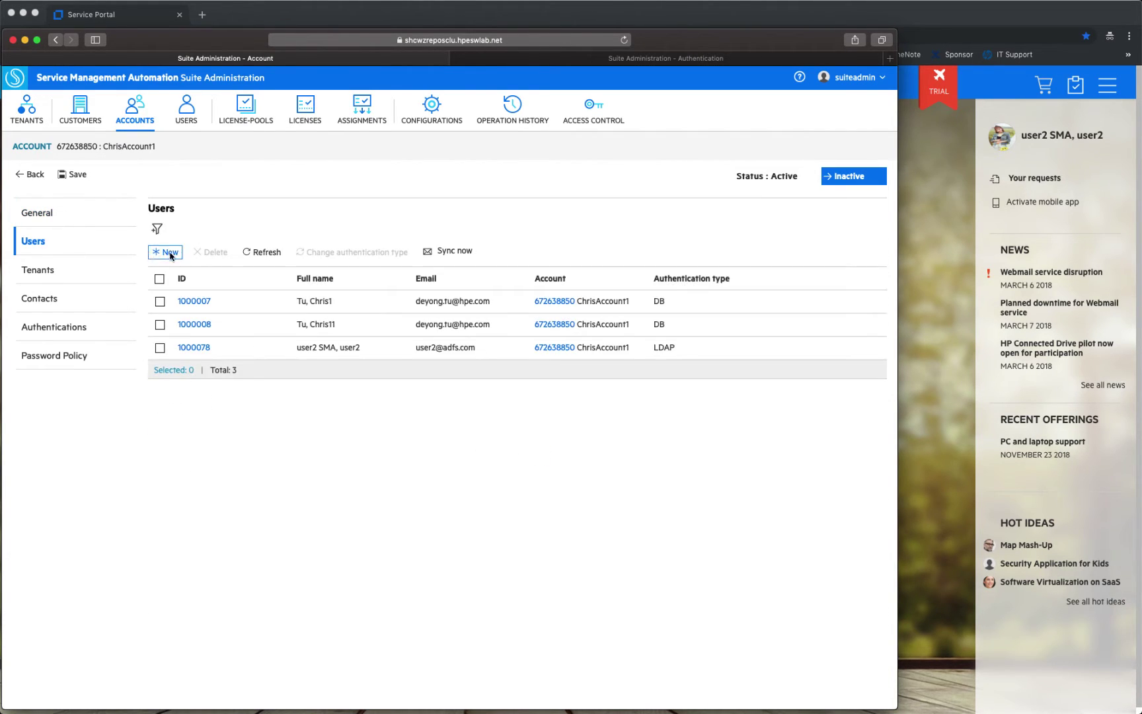
{"action": "left_click", "coordinate": [258, 252]}
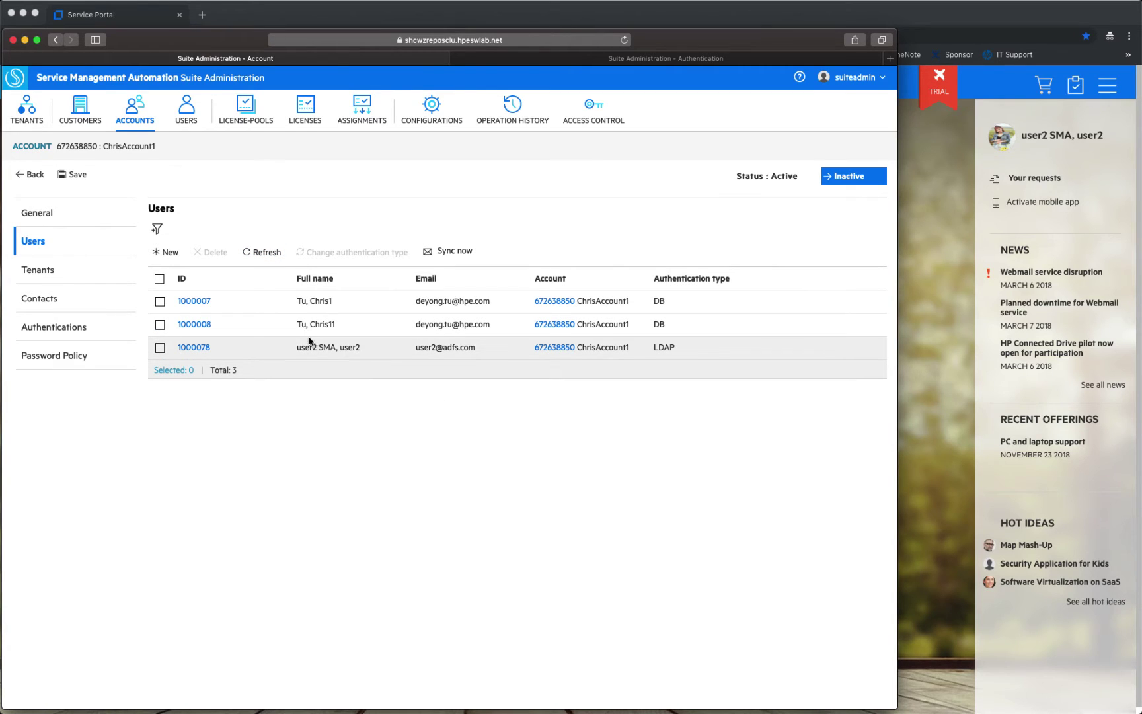
{"action": "left_click_drag", "start_coordinate": [296, 352], "coordinate": [373, 349]}
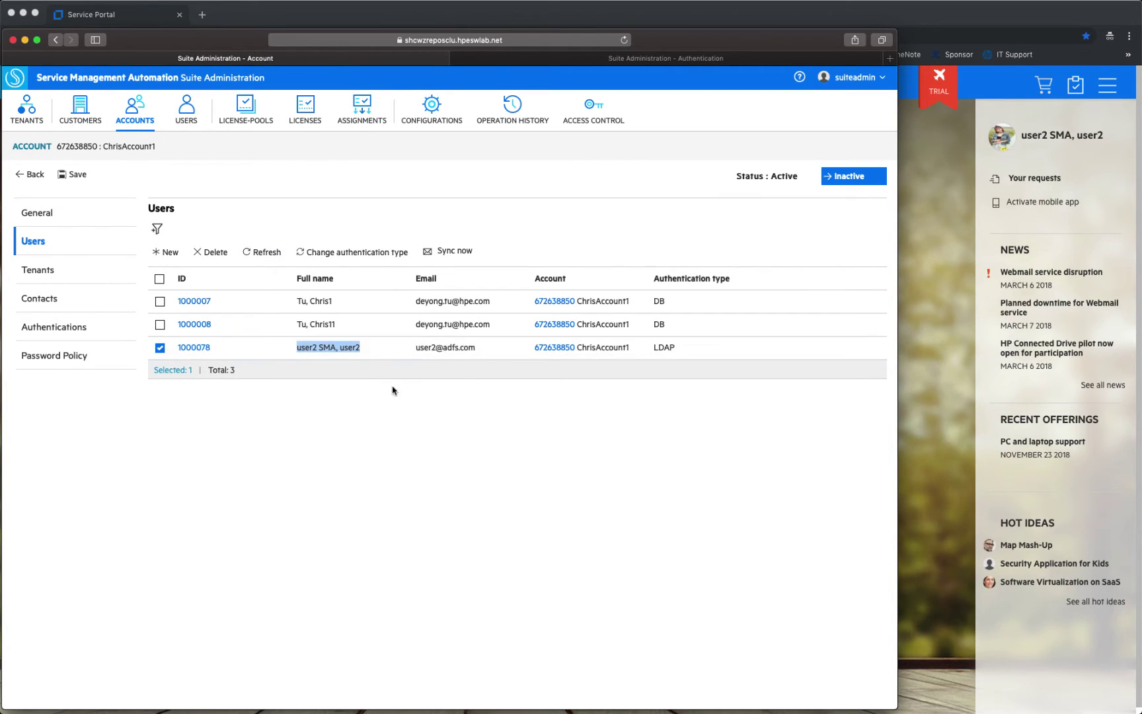